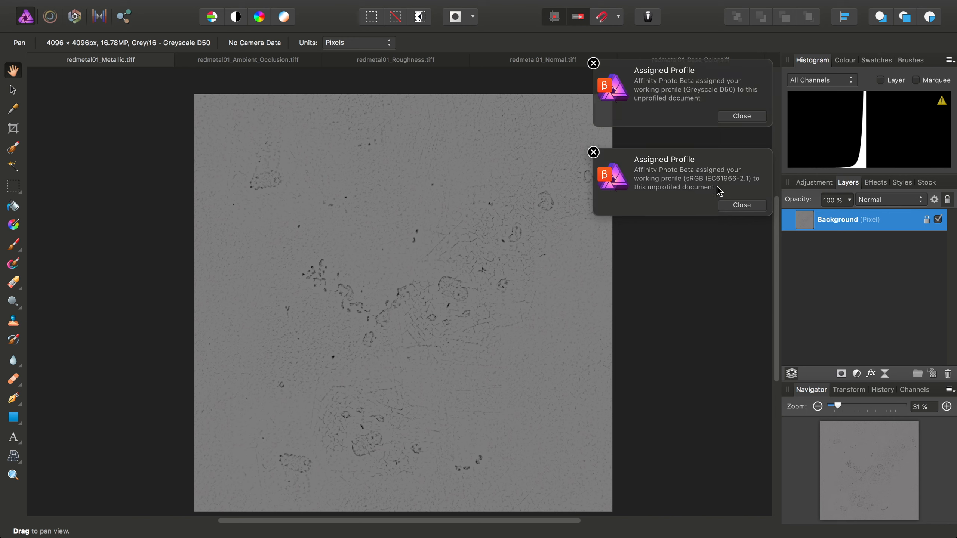
# Dismiss the assigned-profile notices and close the redmetal01_Normal.tiff and redmetal01_Base_Color.tiff documents.
pyautogui.click(743, 204)
pyautogui.click(746, 132)
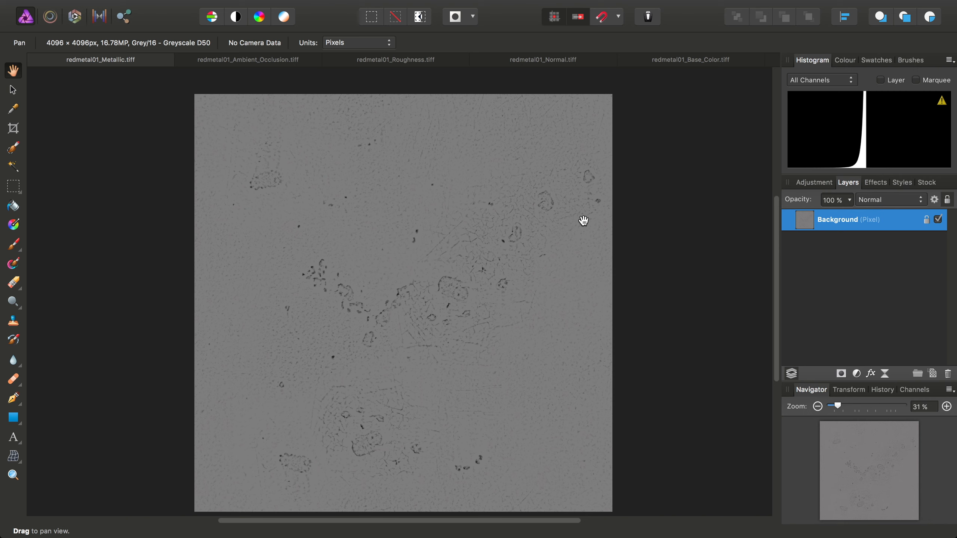
pyautogui.click(573, 61)
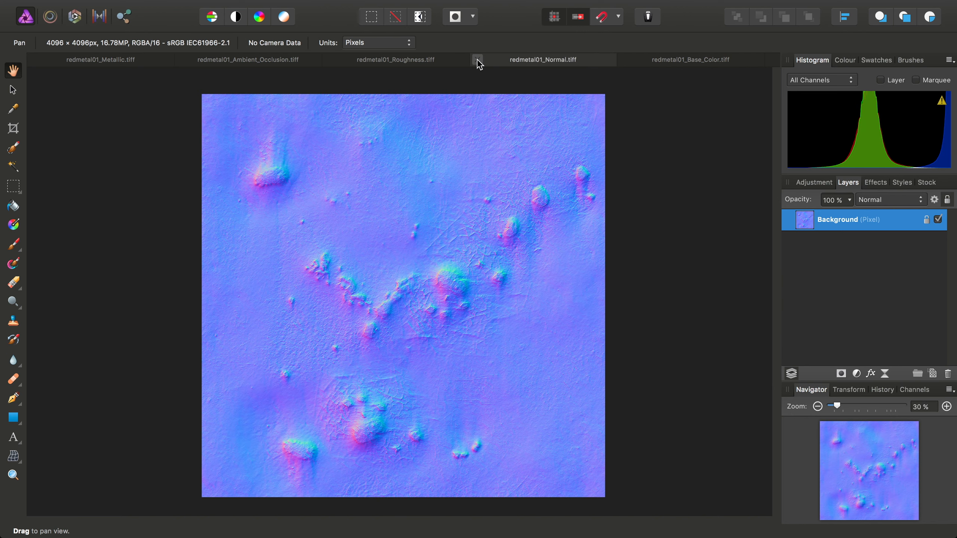
pyautogui.press('super+w')
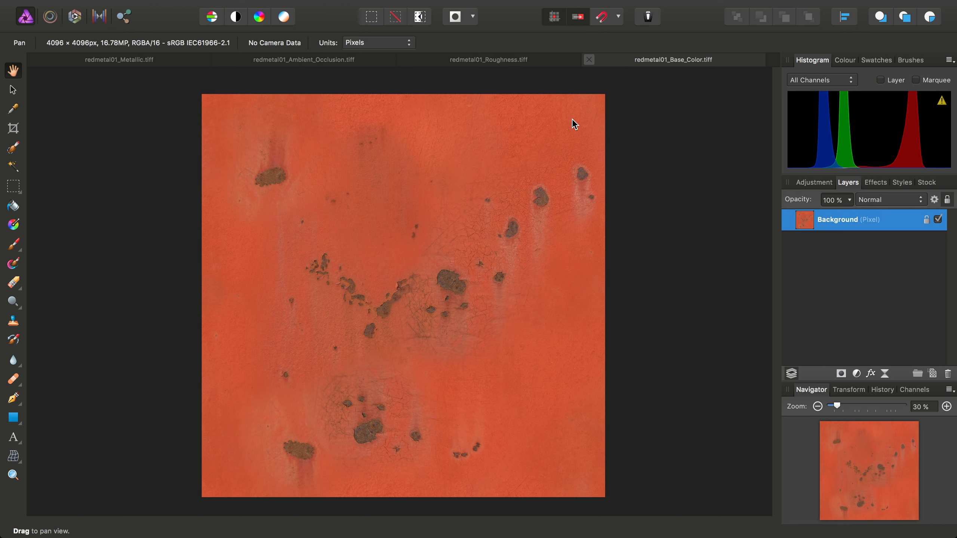
pyautogui.press('super+w')
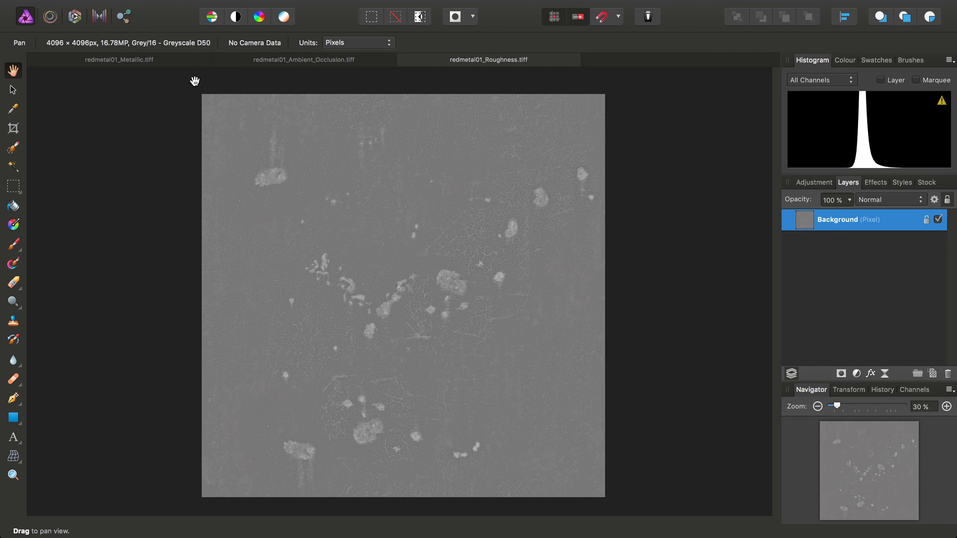
# Examine the remaining Metallic, Ambient Occlusion and Roughness textures and the channels they contain.
pyautogui.click(272, 61)
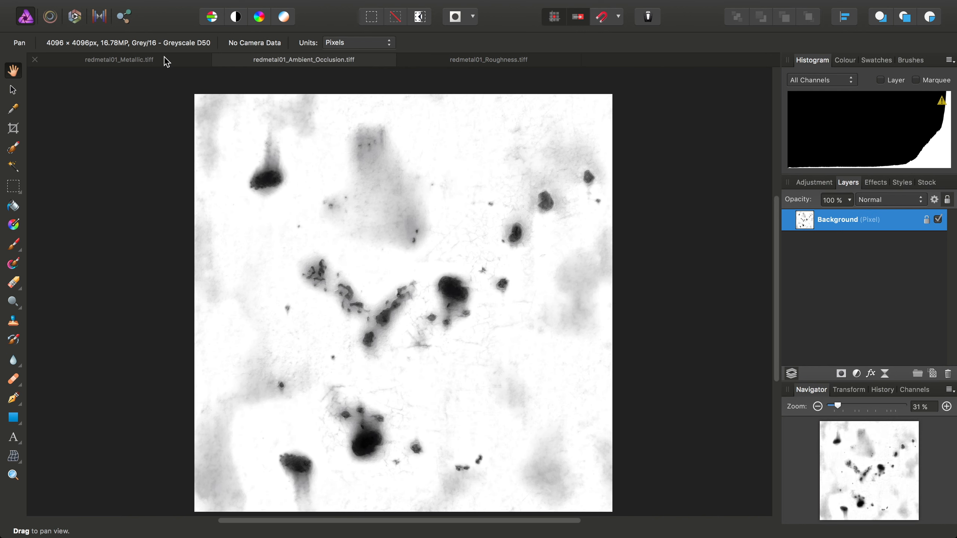
pyautogui.click(147, 59)
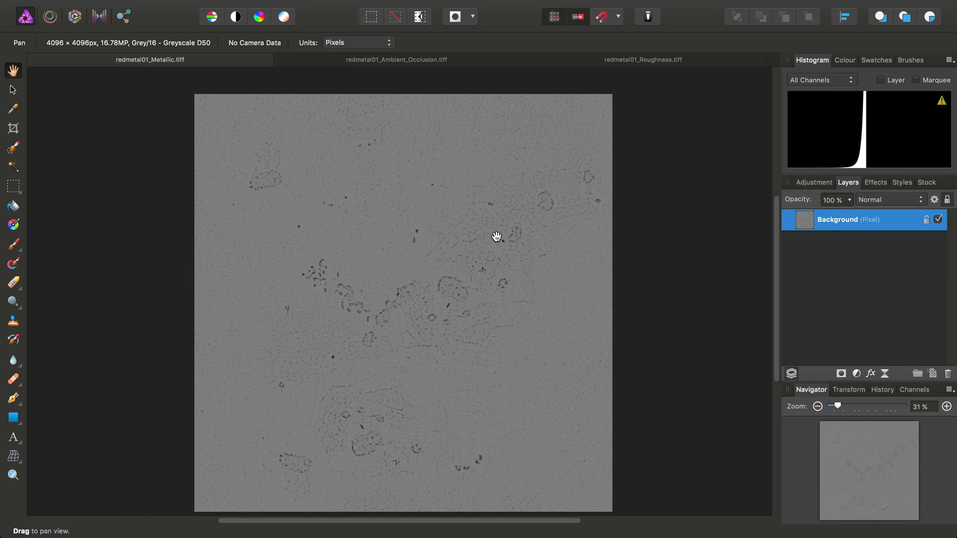
pyautogui.click(452, 60)
pyautogui.click(650, 59)
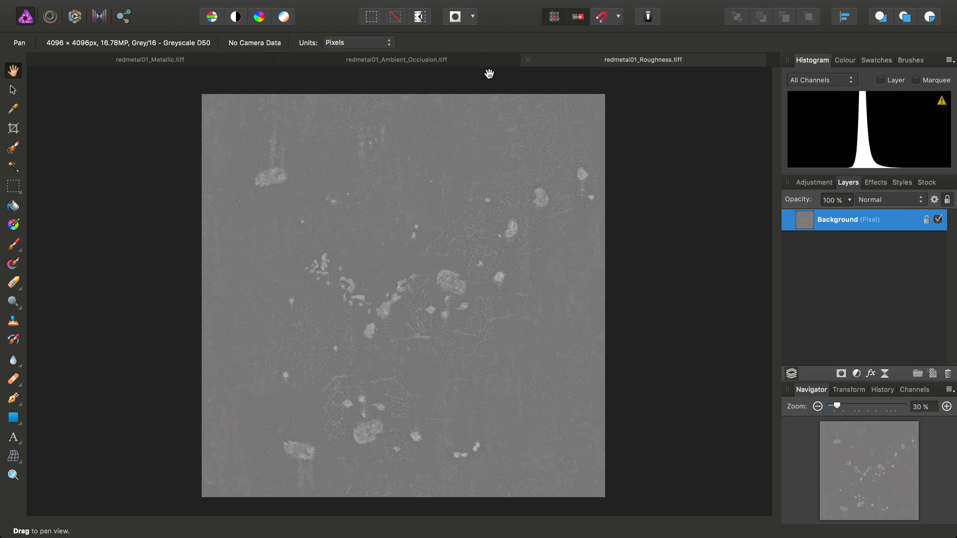
pyautogui.click(400, 64)
pyautogui.click(220, 62)
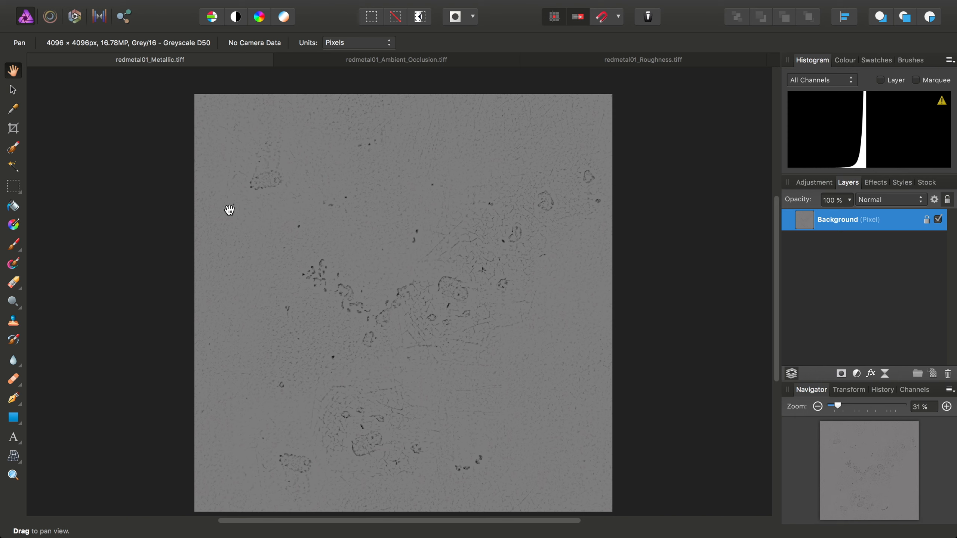
pyautogui.click(919, 392)
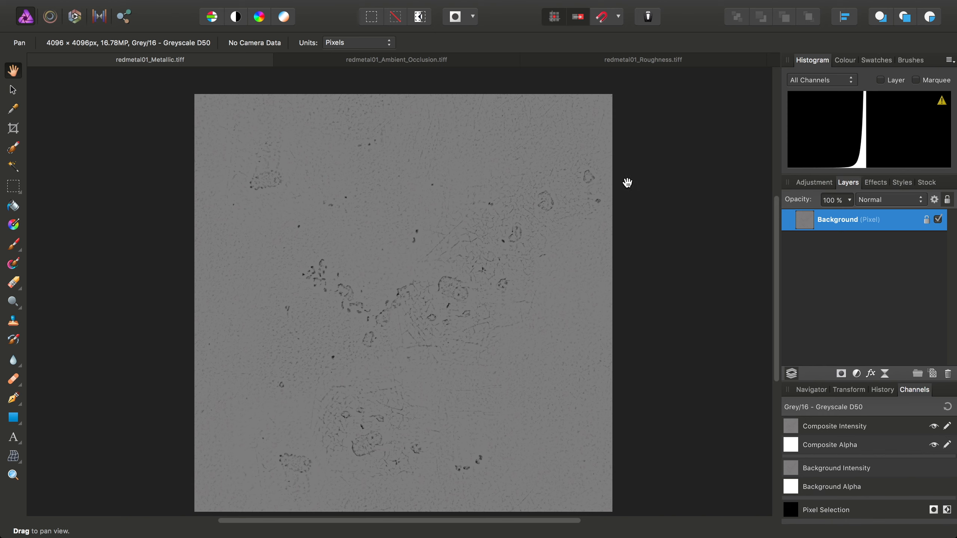
pyautogui.click(410, 64)
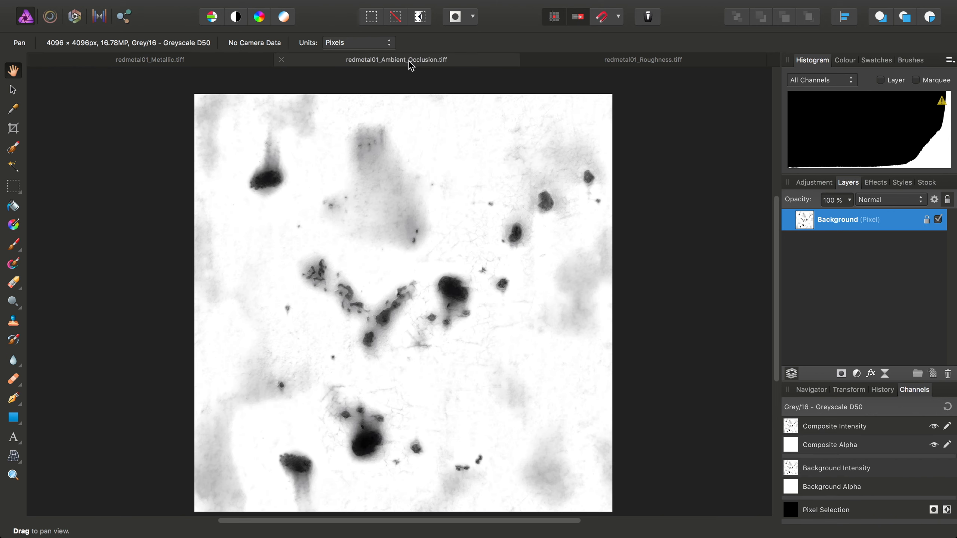
pyautogui.click(656, 60)
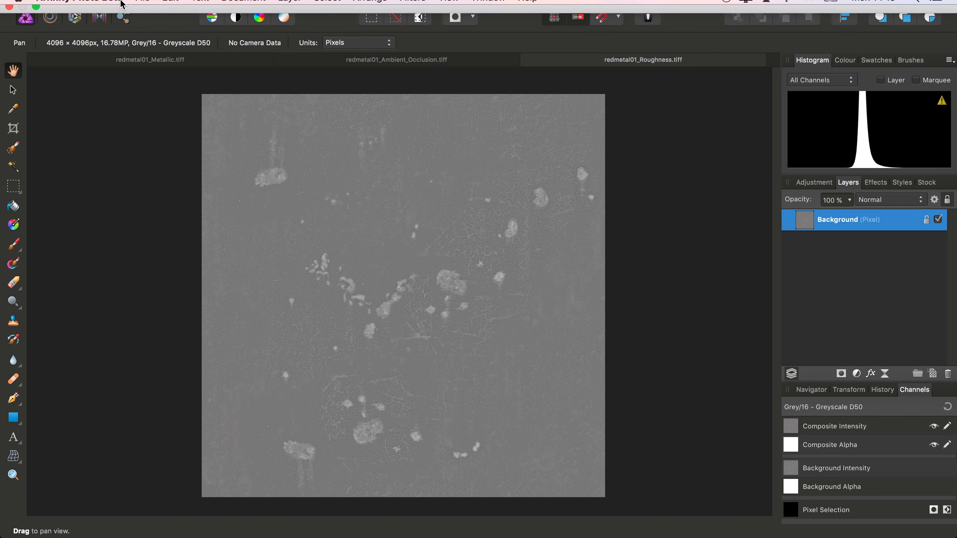
# Create a new RGB/8 document with a page width and height of 4096 px.
pyautogui.click(142, 8)
pyautogui.click(151, 24)
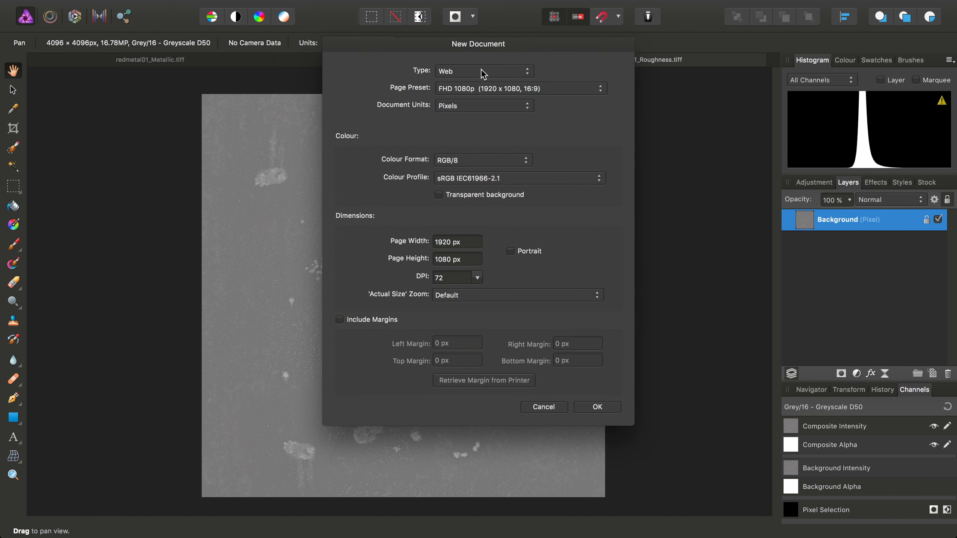
pyautogui.click(469, 245)
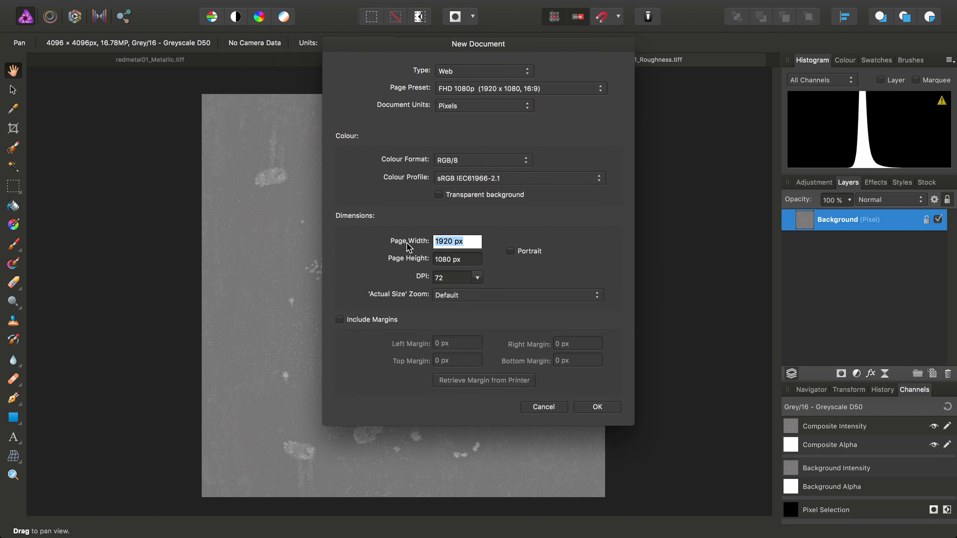
pyautogui.write('4096')
pyautogui.click(465, 264)
pyautogui.write('4')
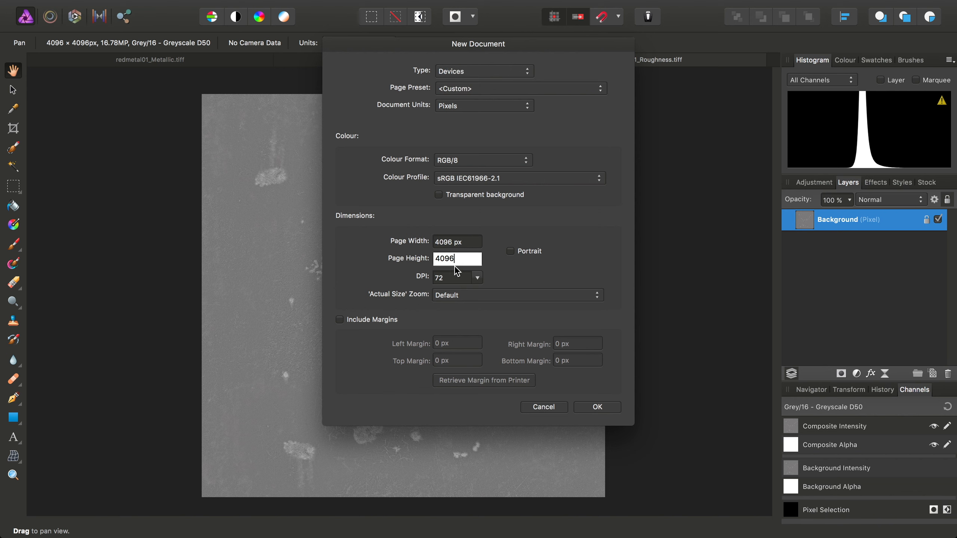
pyautogui.click(458, 167)
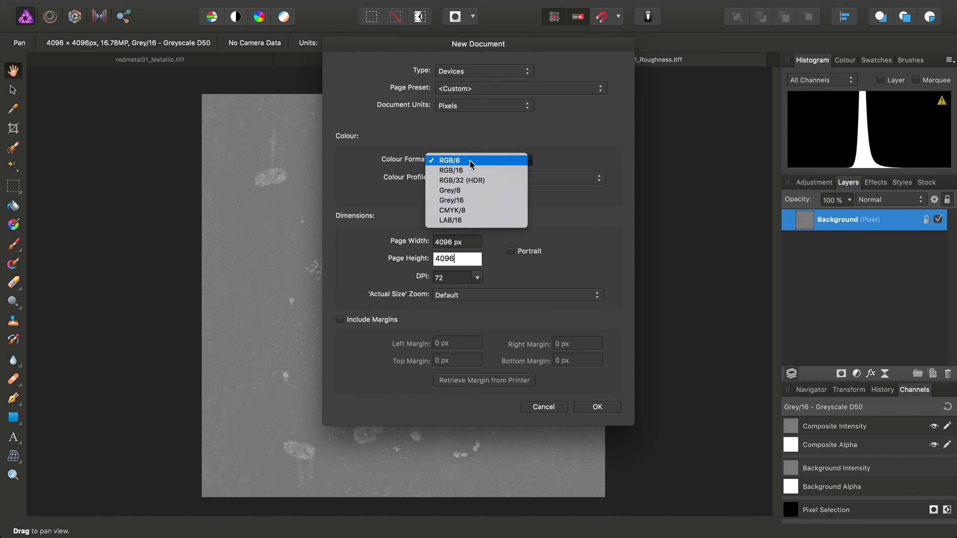
pyautogui.click(471, 162)
pyautogui.click(602, 408)
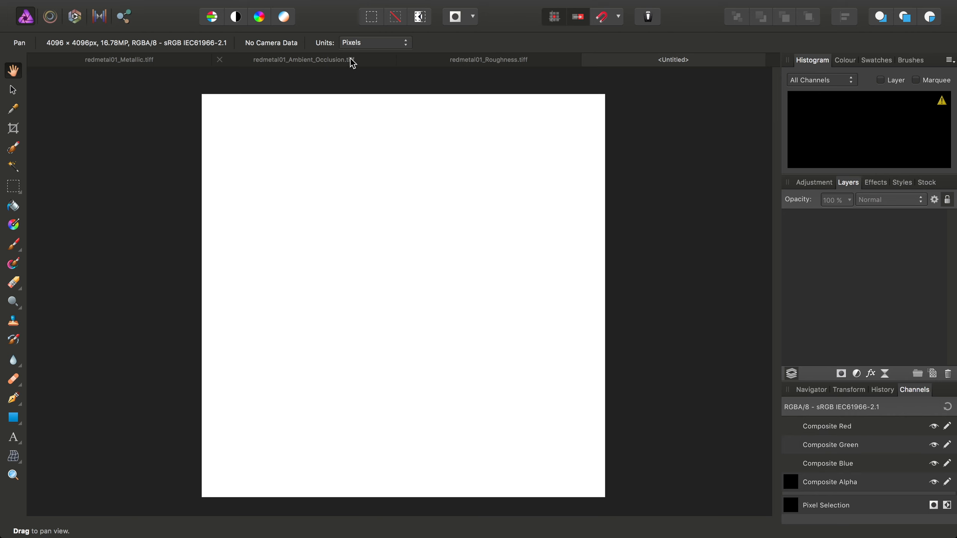
# Copy the texture from redmetal01_Roughness.tiff and paste it into the new untitled document.
pyautogui.click(520, 67)
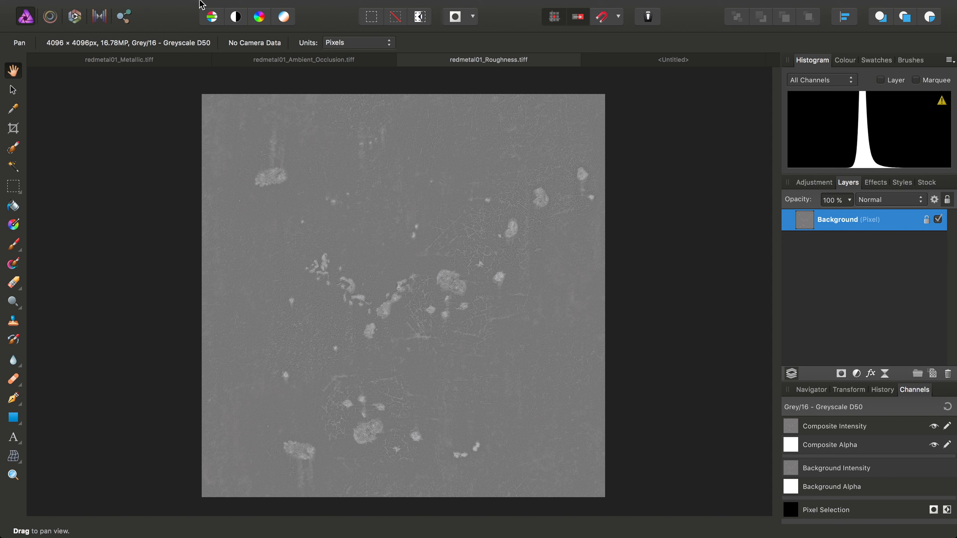
pyautogui.moveTo(202, 4)
pyautogui.click(171, 8)
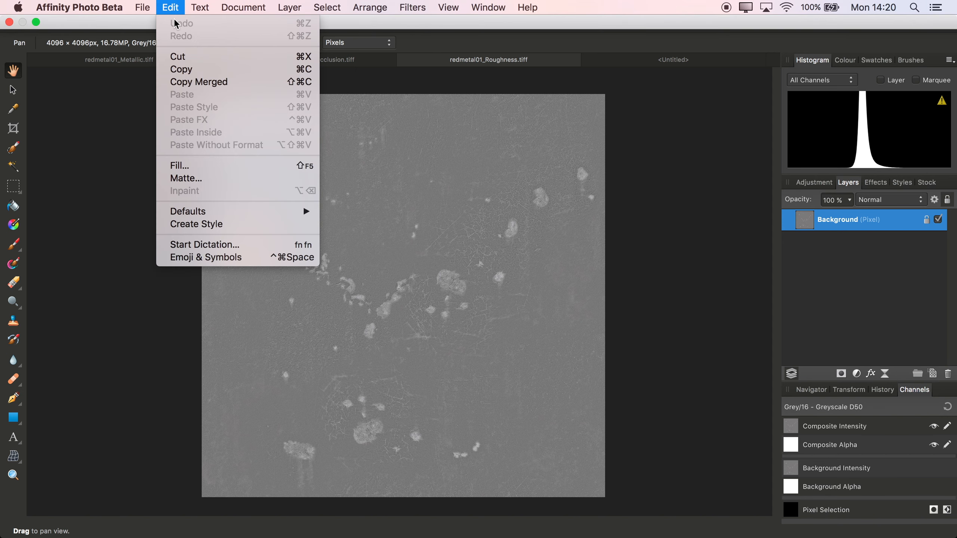
pyautogui.click(183, 71)
pyautogui.click(693, 61)
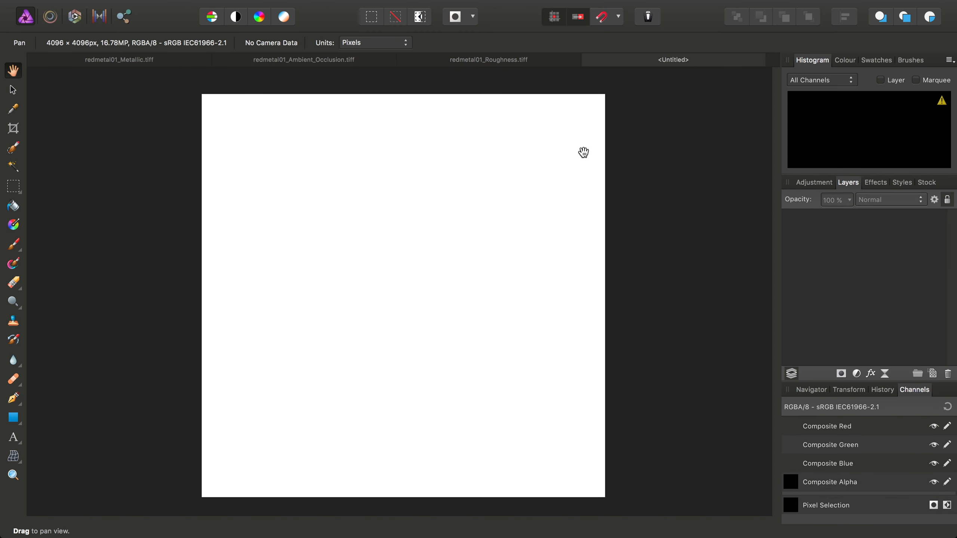
pyautogui.moveTo(311, 3)
pyautogui.click(170, 7)
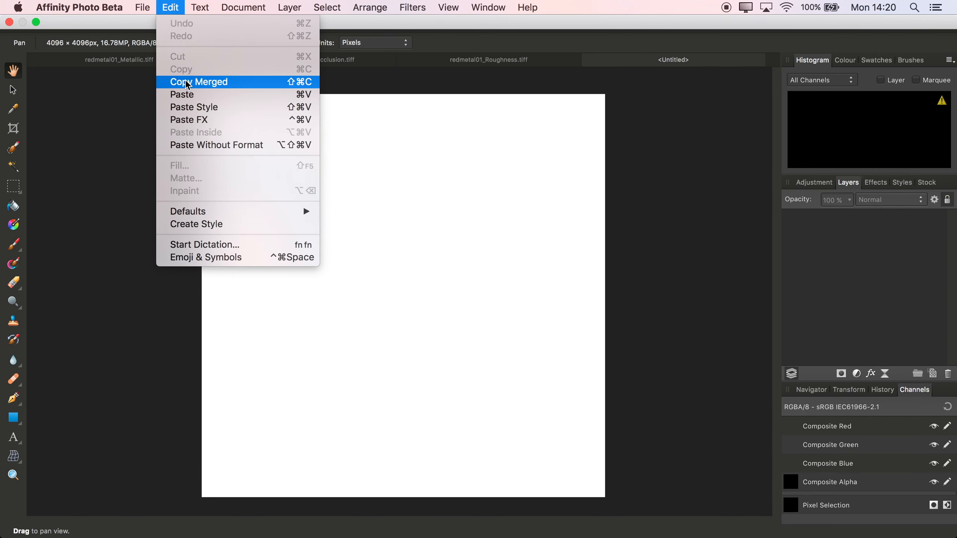
pyautogui.click(187, 94)
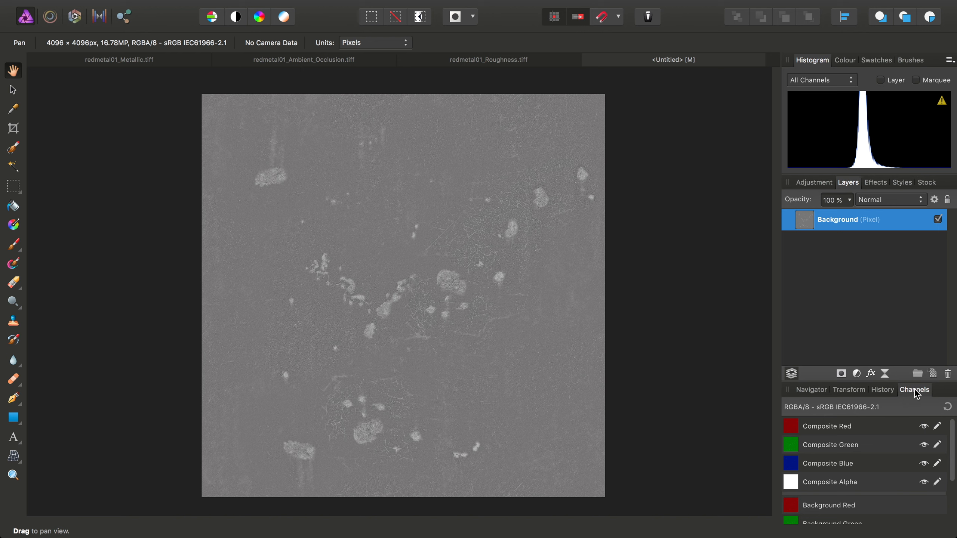
# Undock and enlarge the channel list, and create a spare channel named Roughness from the pasted layer's red channel.
pyautogui.moveTo(916, 394); pyautogui.dragTo(617, 89)
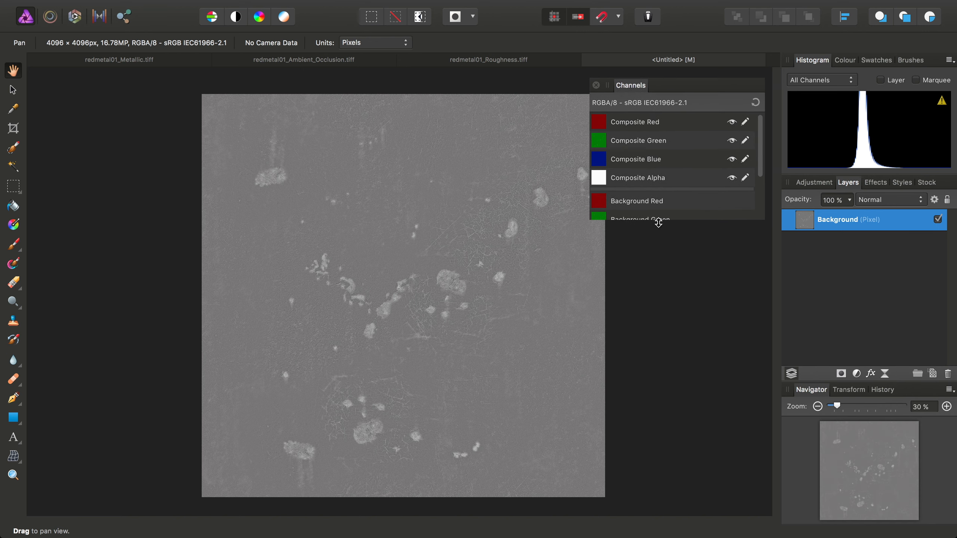
pyautogui.moveTo(659, 222); pyautogui.dragTo(694, 364)
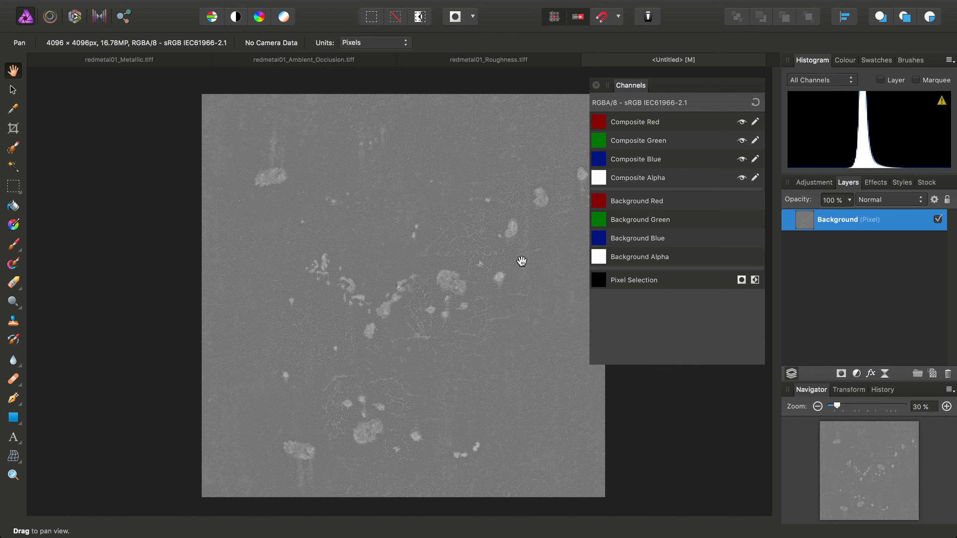
pyautogui.rightClick(640, 201)
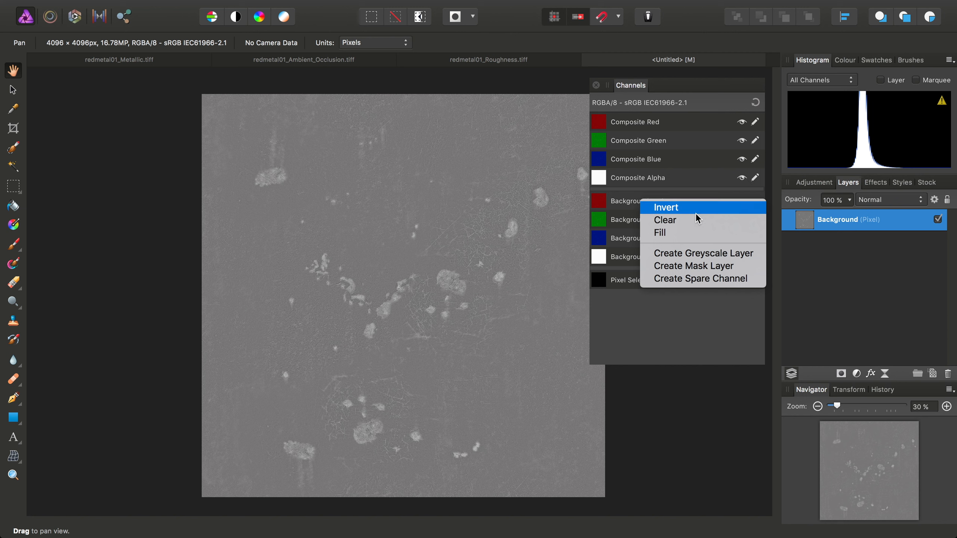
pyautogui.click(709, 284)
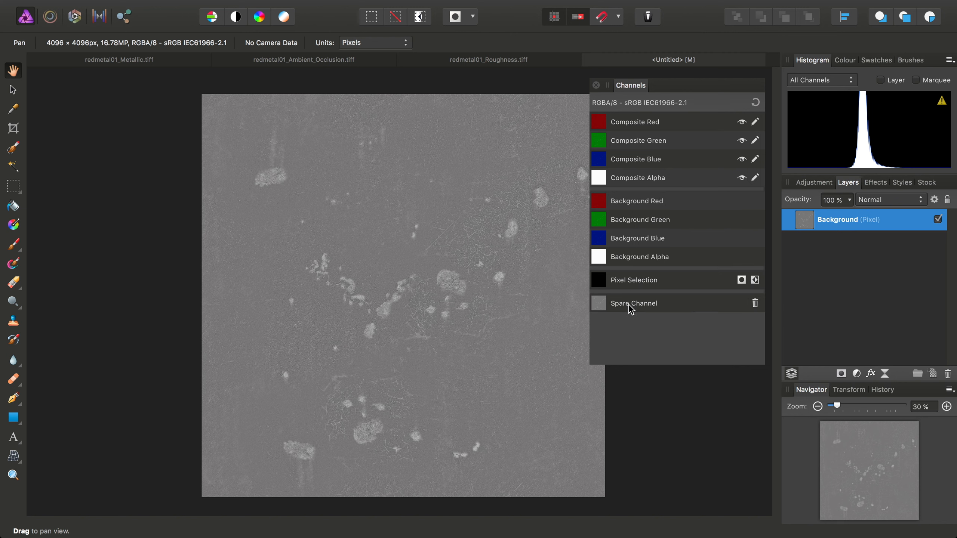
pyautogui.rightClick(628, 304)
pyautogui.click(648, 311)
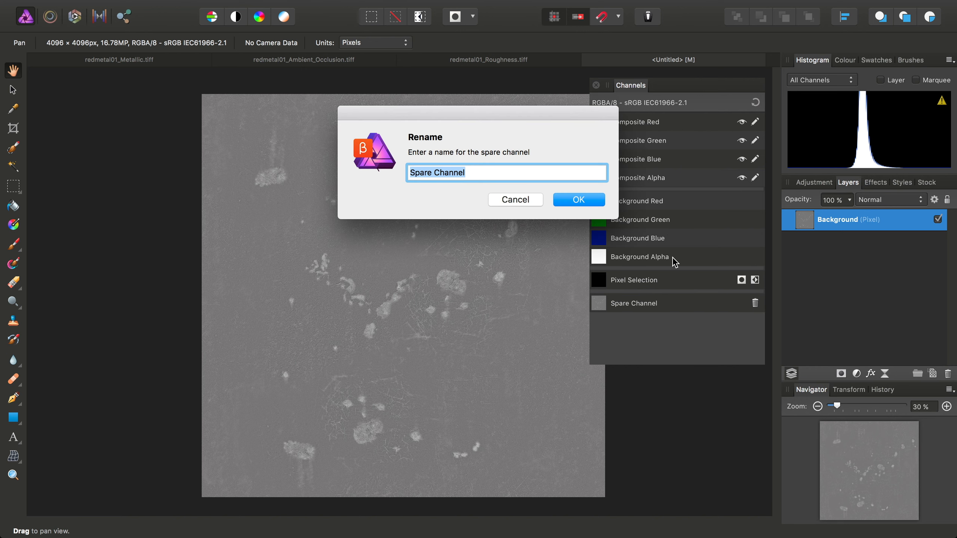
pyautogui.write('Roughn')
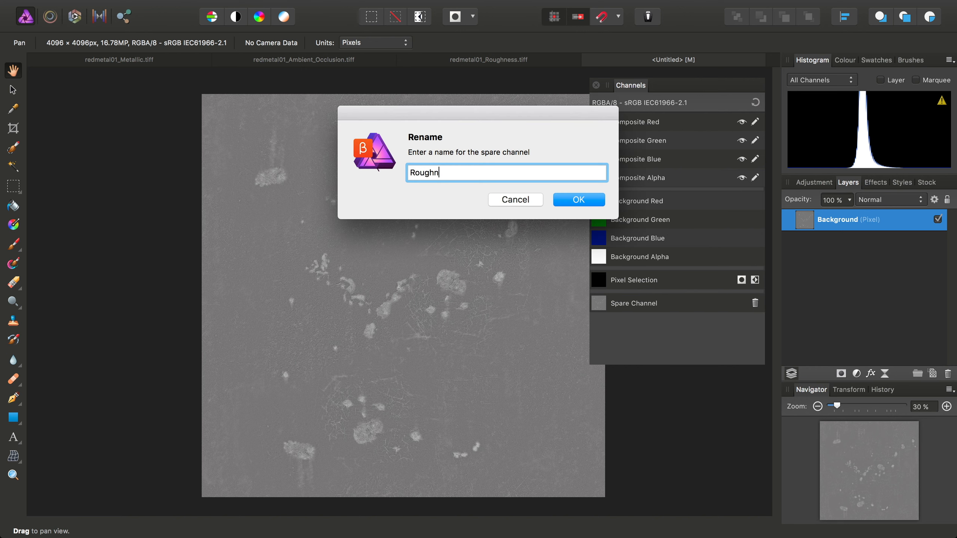
pyautogui.write('ess')
pyautogui.press('Return')
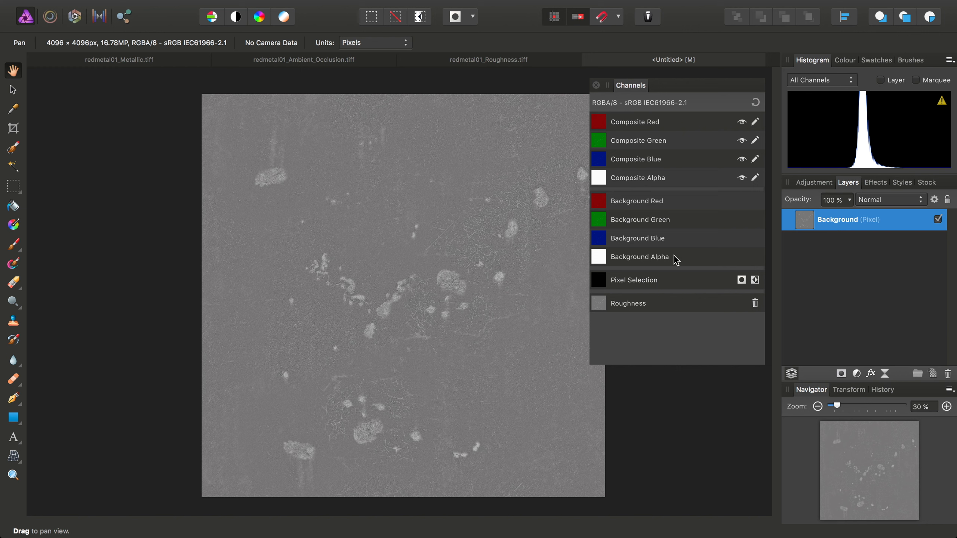
# Replace the roughness layer in the untitled document with a pasted copy of the redmetal01_Metallic.tiff texture.
pyautogui.rightClick(861, 225)
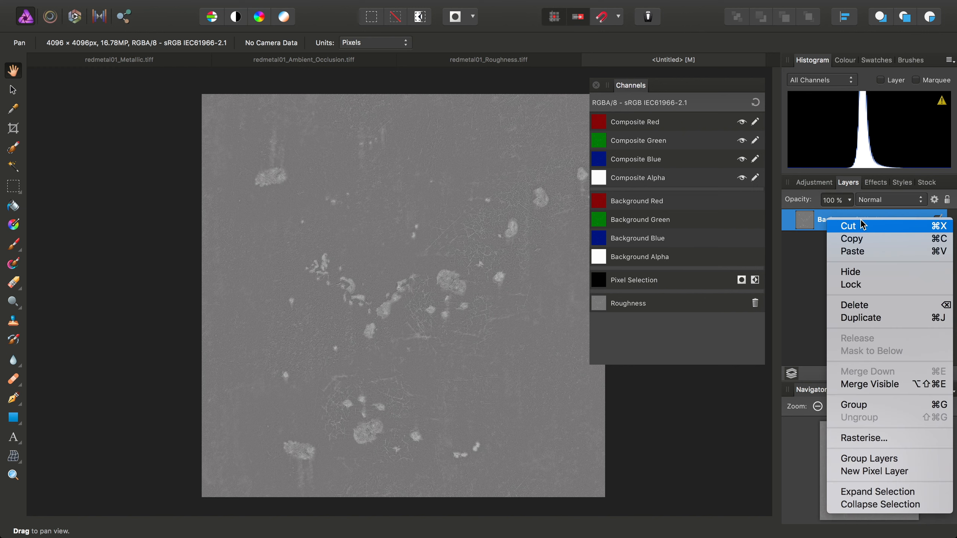
pyautogui.click(862, 308)
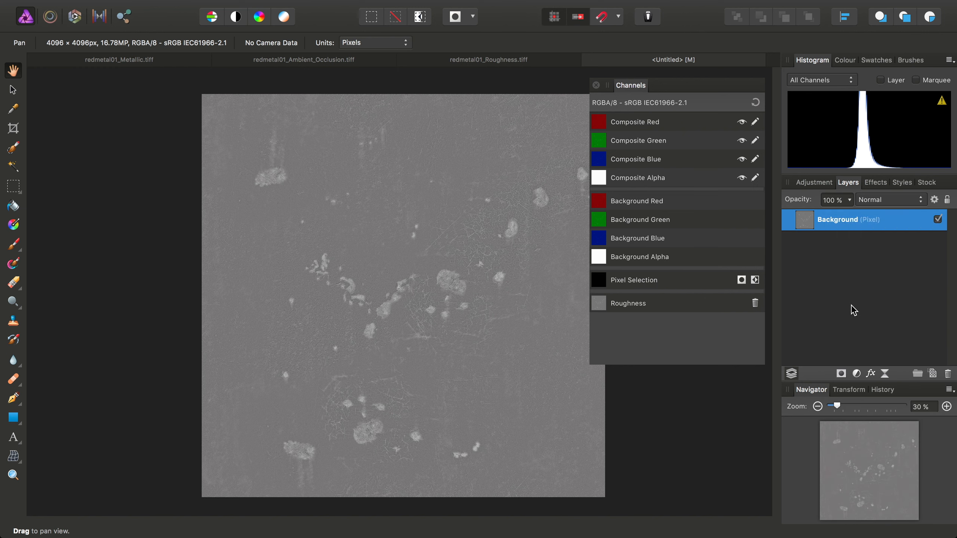
pyautogui.click(147, 64)
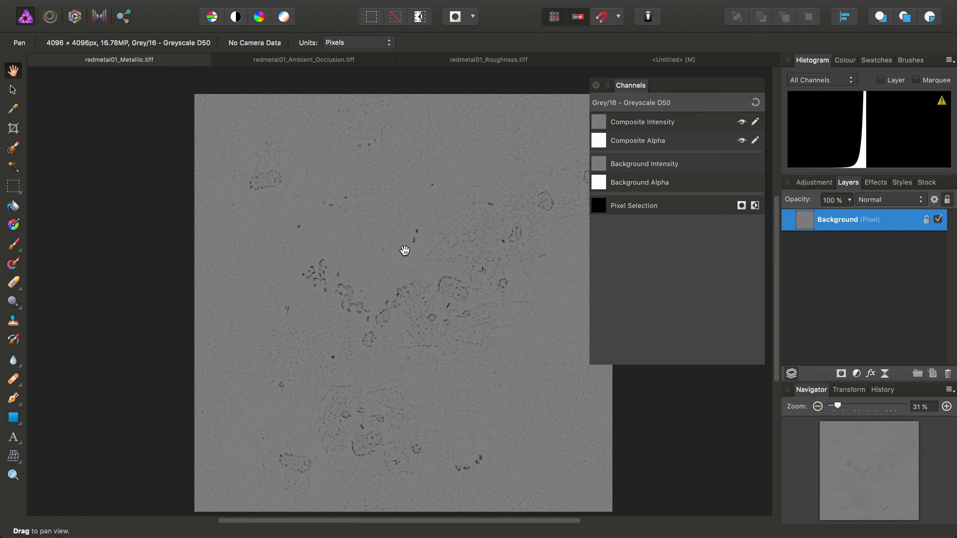
pyautogui.moveTo(301, 4)
pyautogui.click(171, 8)
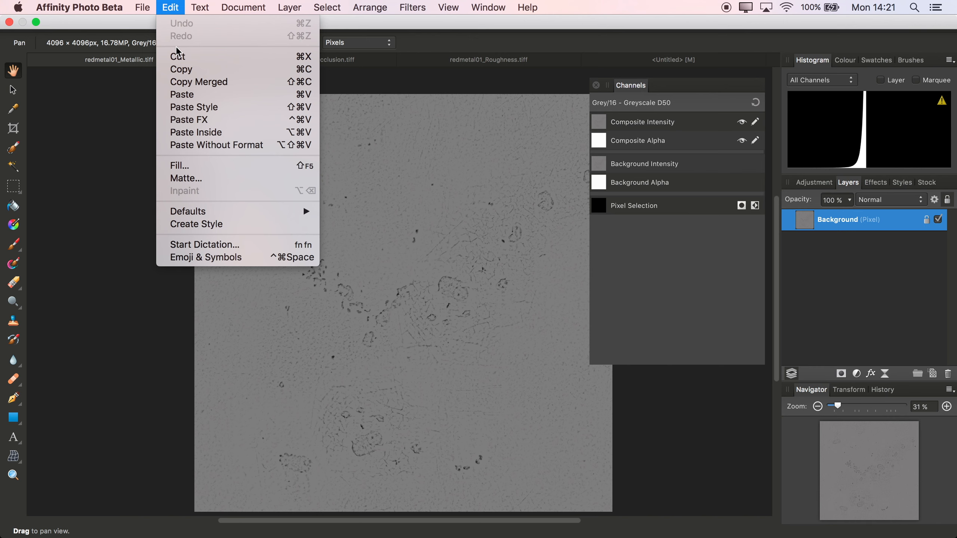
pyautogui.click(182, 69)
pyautogui.click(681, 60)
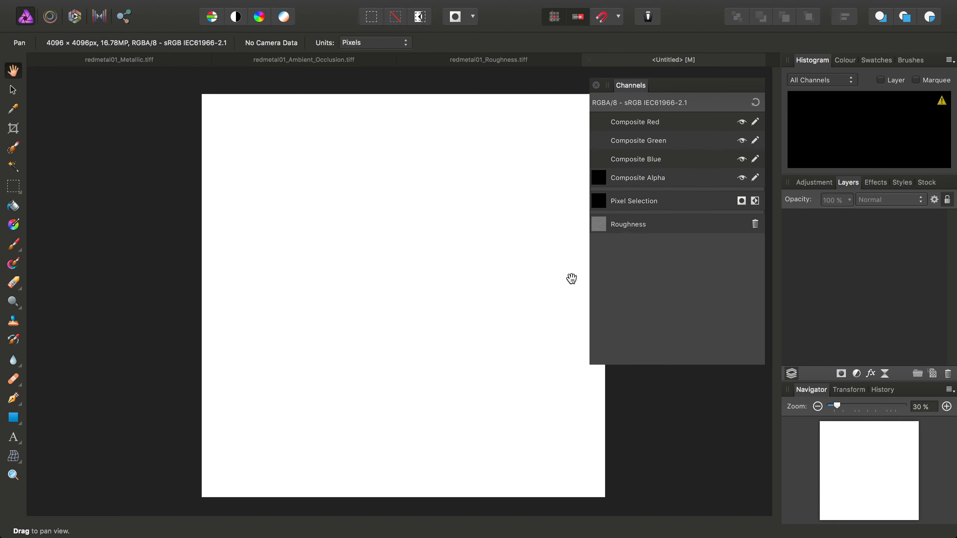
pyautogui.moveTo(196, 4)
pyautogui.click(154, 7)
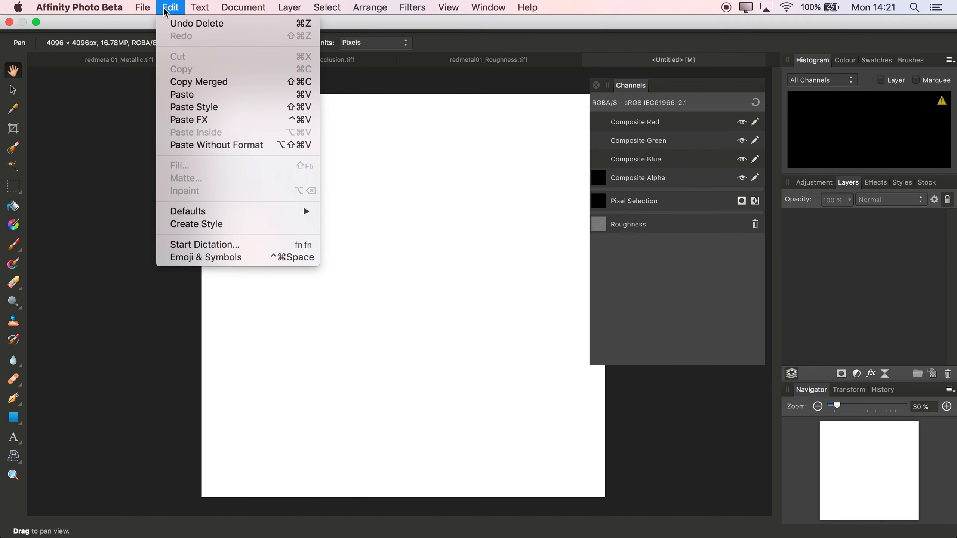
pyautogui.click(186, 93)
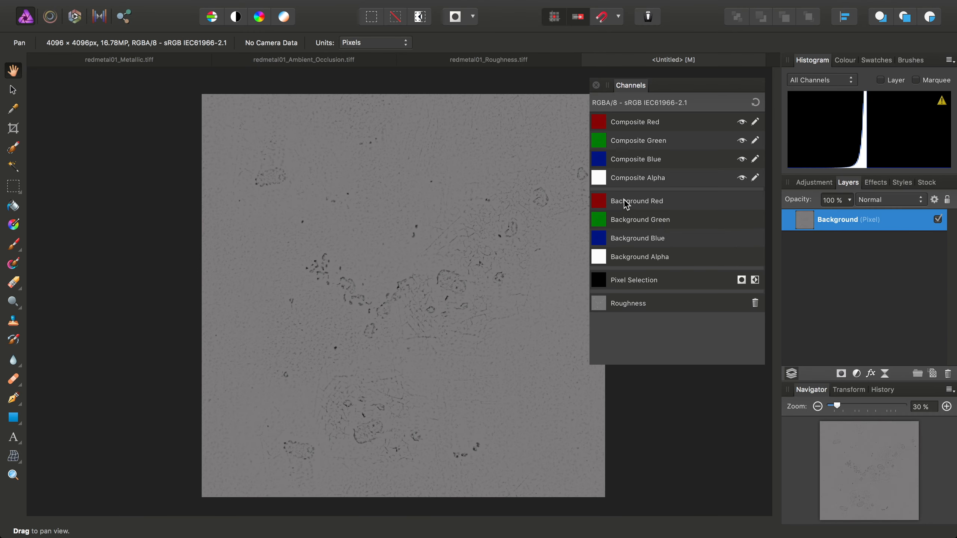
# Create a spare channel from the metallic layer's red channel and rename it Metallic.
pyautogui.rightClick(602, 205)
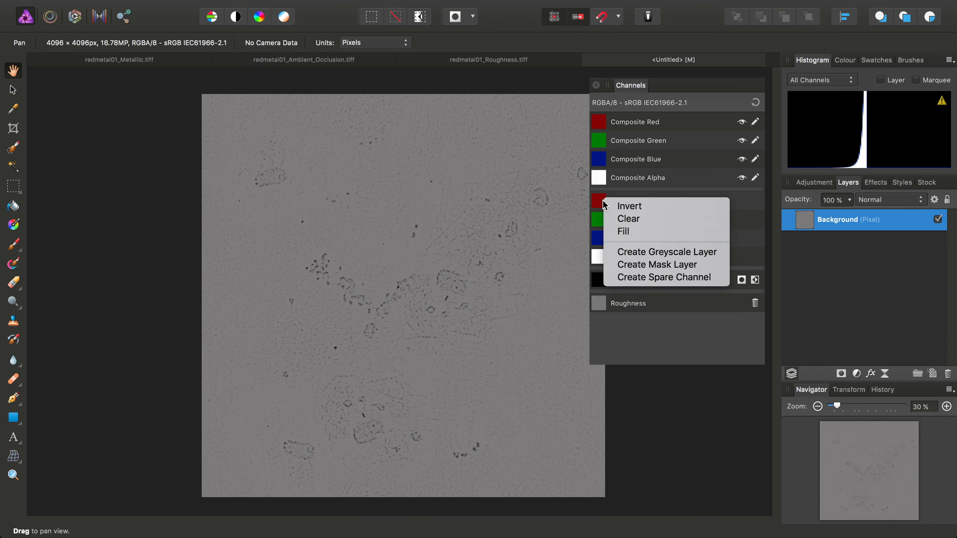
pyautogui.click(640, 277)
pyautogui.rightClick(622, 327)
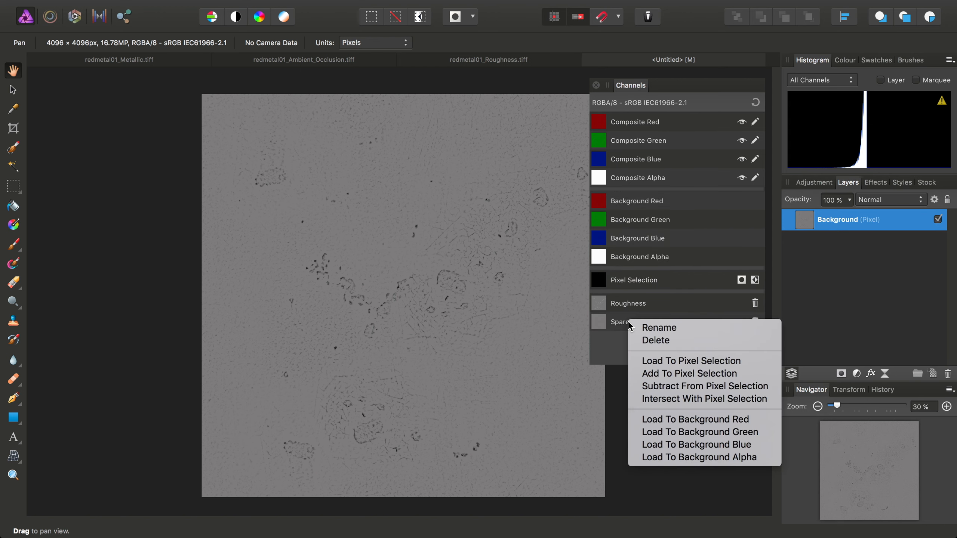
pyautogui.click(661, 330)
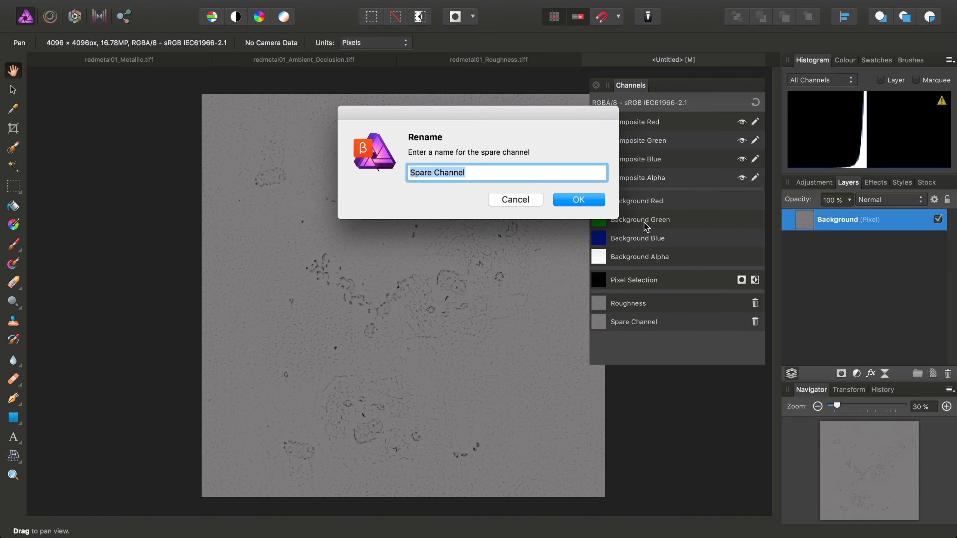
pyautogui.write('Metallic')
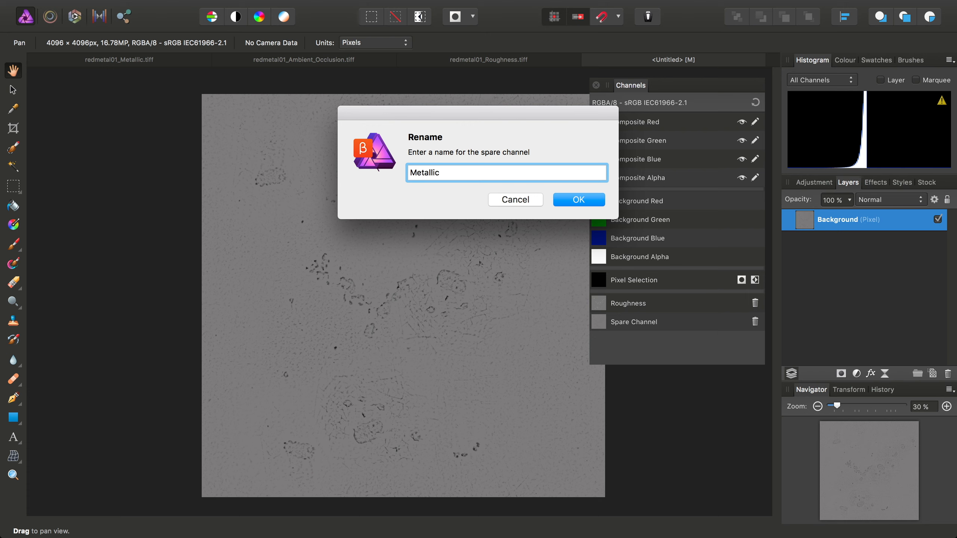
pyautogui.press('Return')
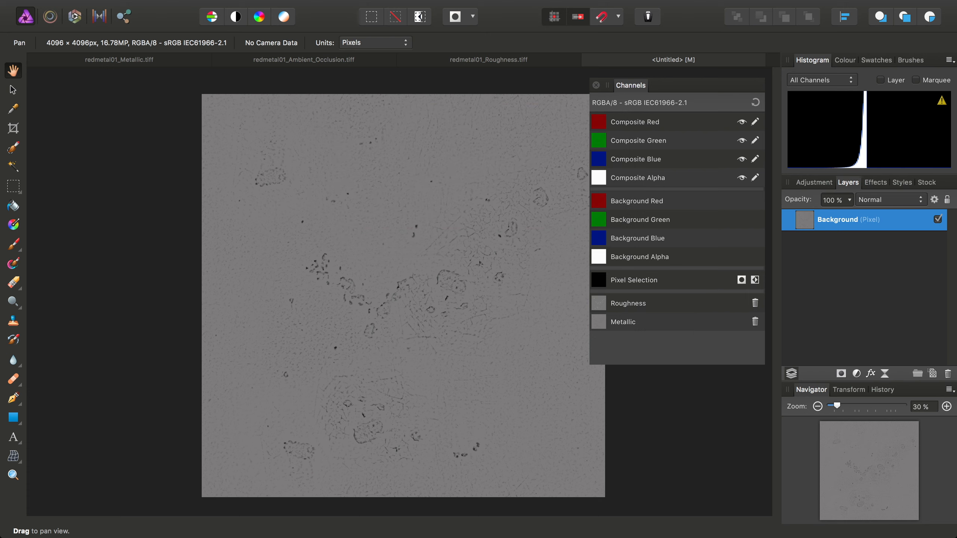
# Replace the metallic layer in the untitled document with a pasted copy of the redmetal01_Ambient_Occlusion.tiff texture.
pyautogui.rightClick(851, 225)
pyautogui.click(865, 309)
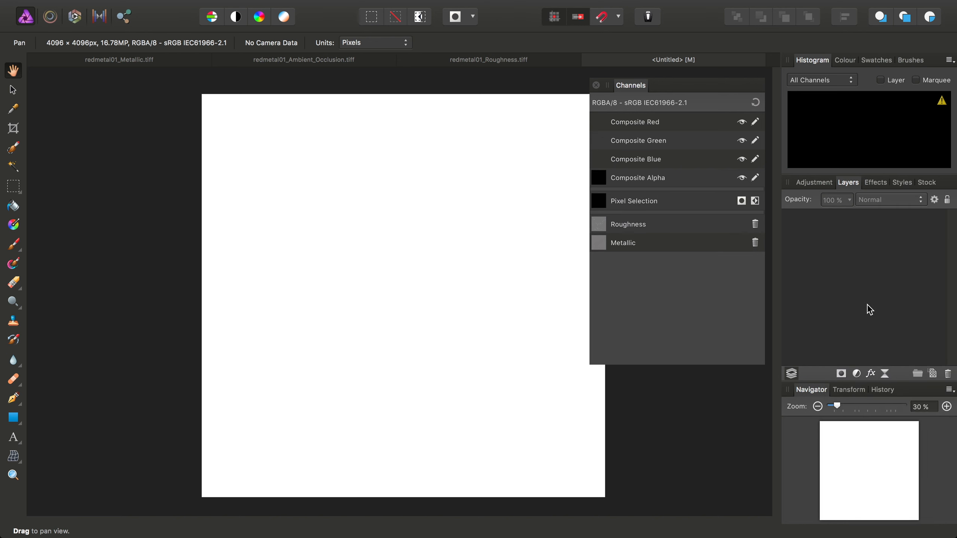
pyautogui.click(356, 61)
pyautogui.moveTo(233, 5)
pyautogui.click(181, 6)
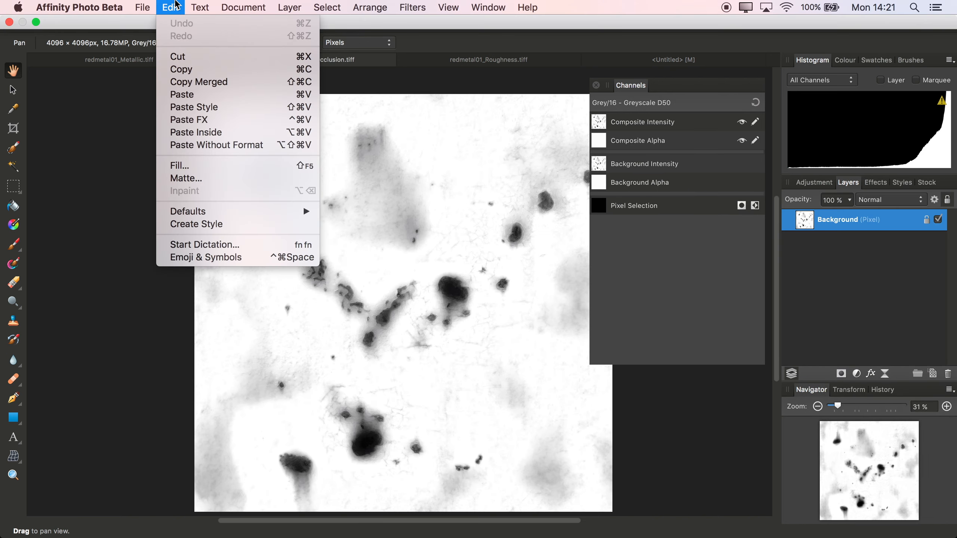
pyautogui.click(181, 69)
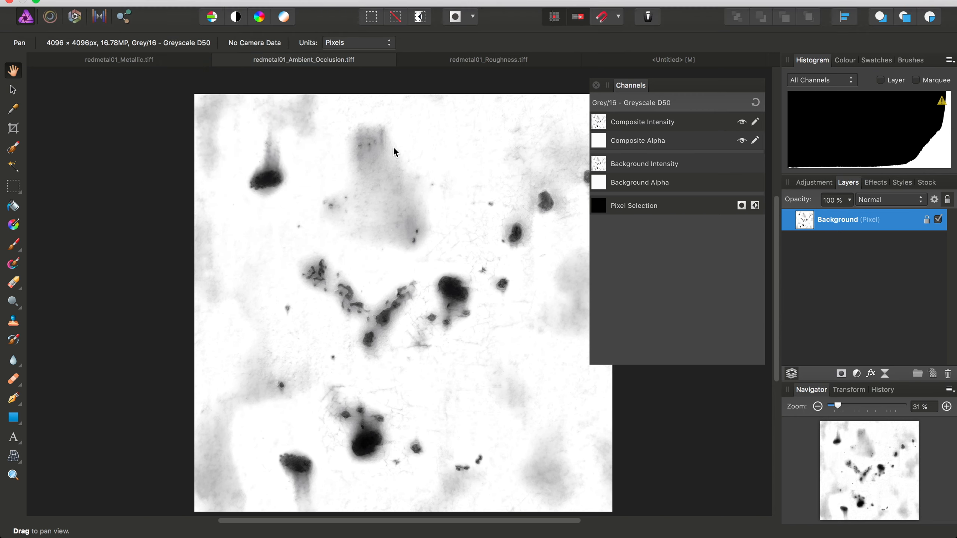
pyautogui.click(676, 60)
pyautogui.moveTo(310, 5)
pyautogui.click(181, 6)
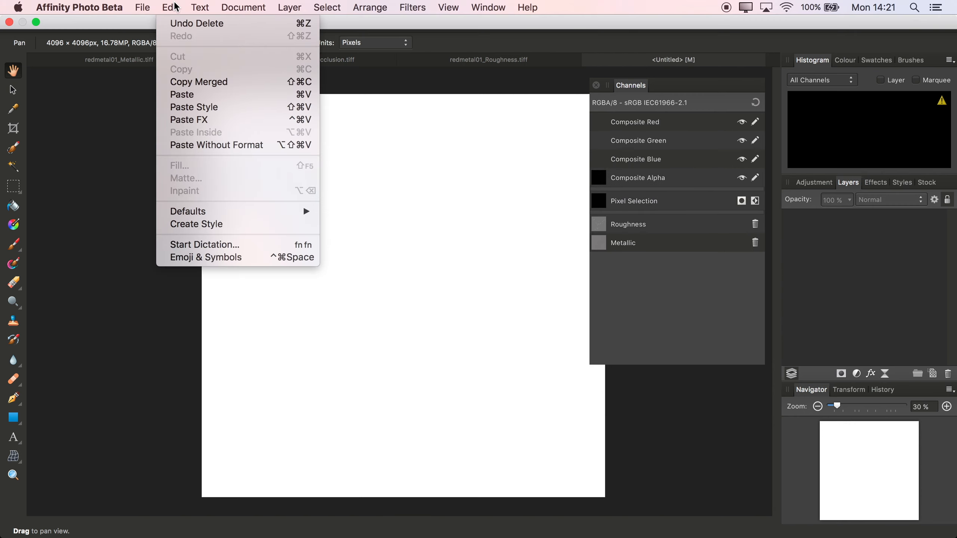
pyautogui.click(177, 94)
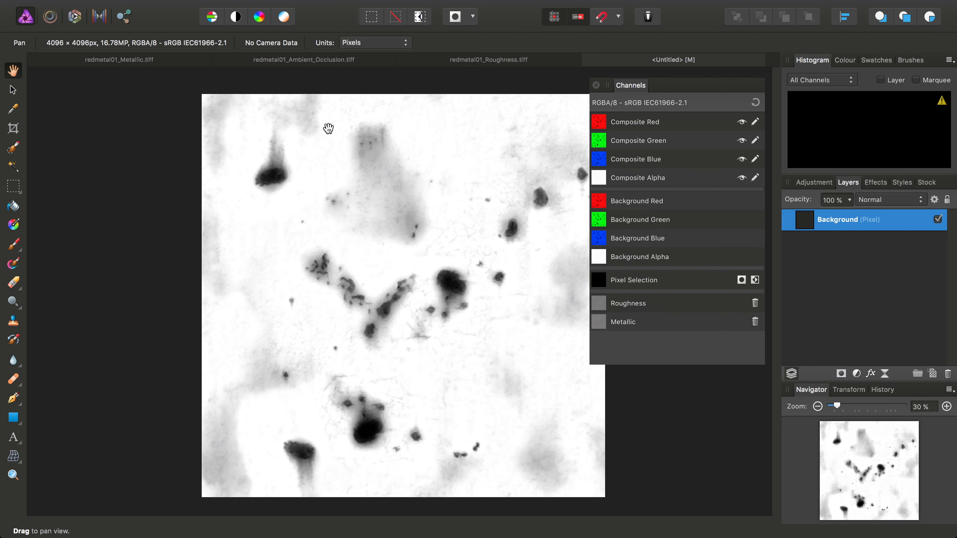
# Create a spare channel from the ambient occlusion layer's red channel and rename it AO.
pyautogui.rightClick(603, 207)
pyautogui.click(631, 281)
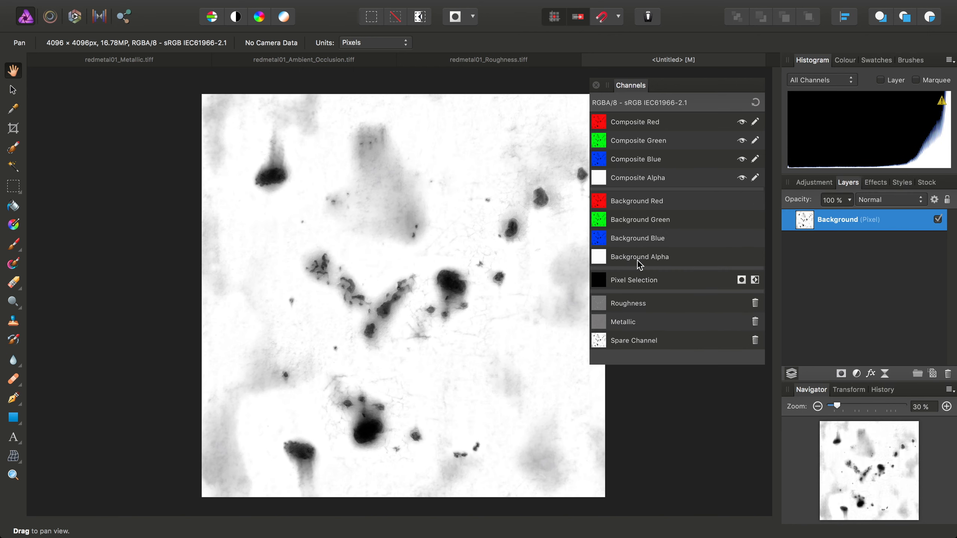
pyautogui.rightClick(613, 341)
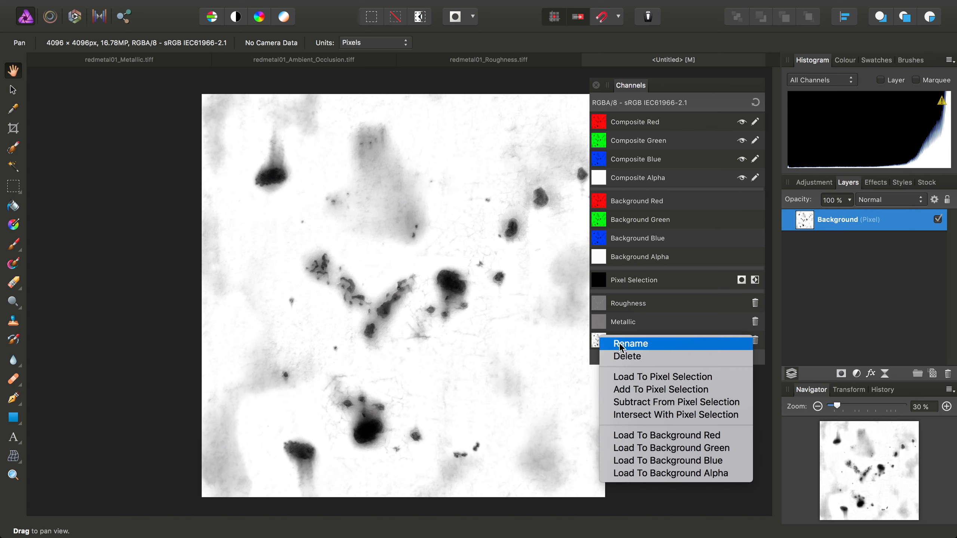
pyautogui.click(620, 344)
pyautogui.write('AO')
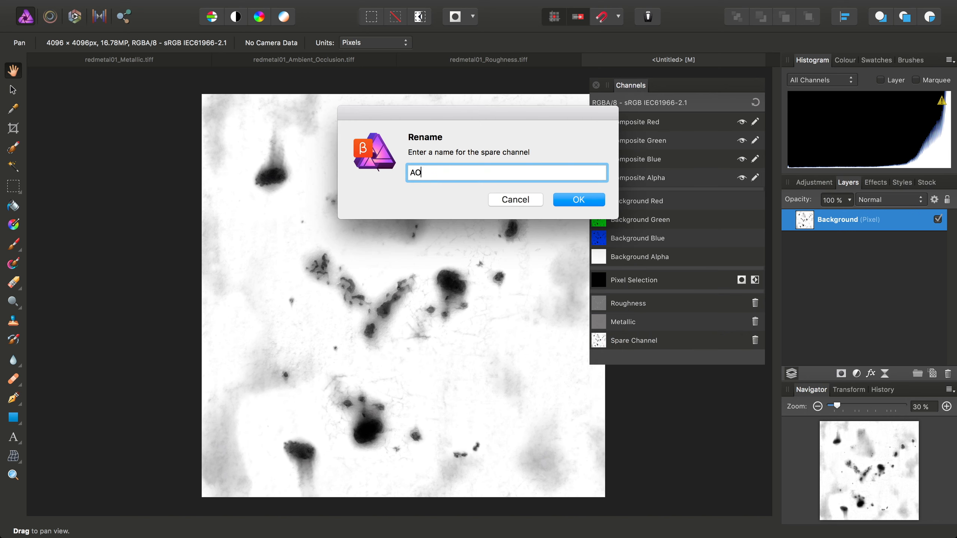
pyautogui.press('Return')
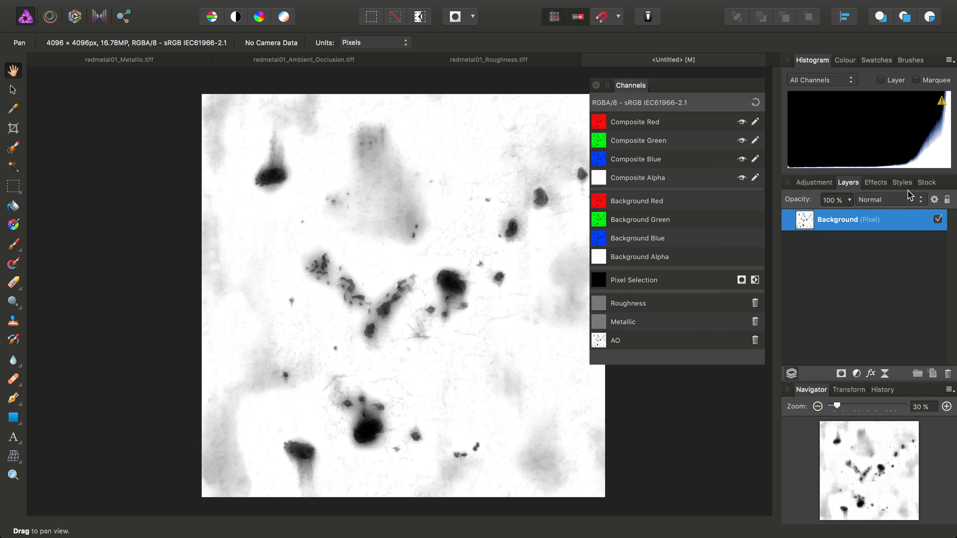
# Delete the ambient occlusion layer and add a new empty pixel layer in its place.
pyautogui.rightClick(868, 219)
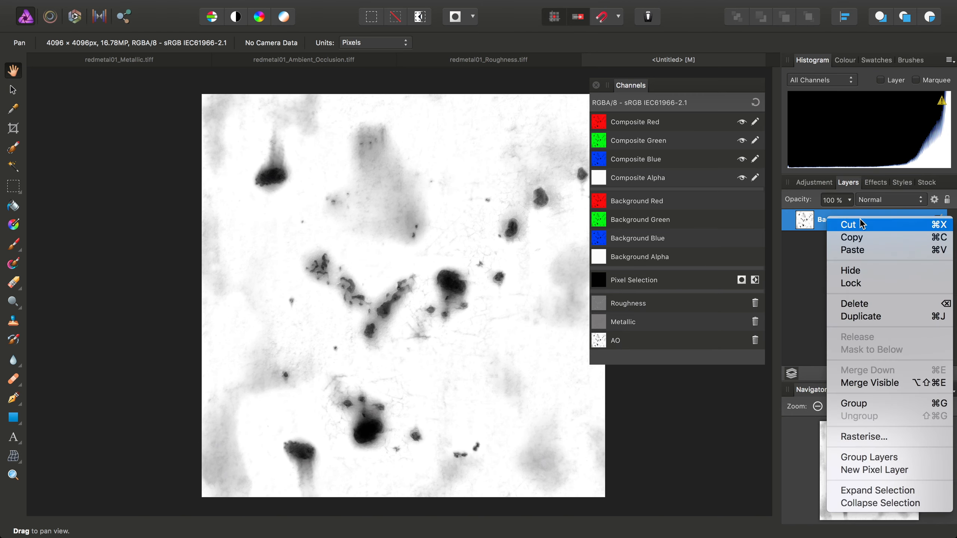
pyautogui.click(863, 304)
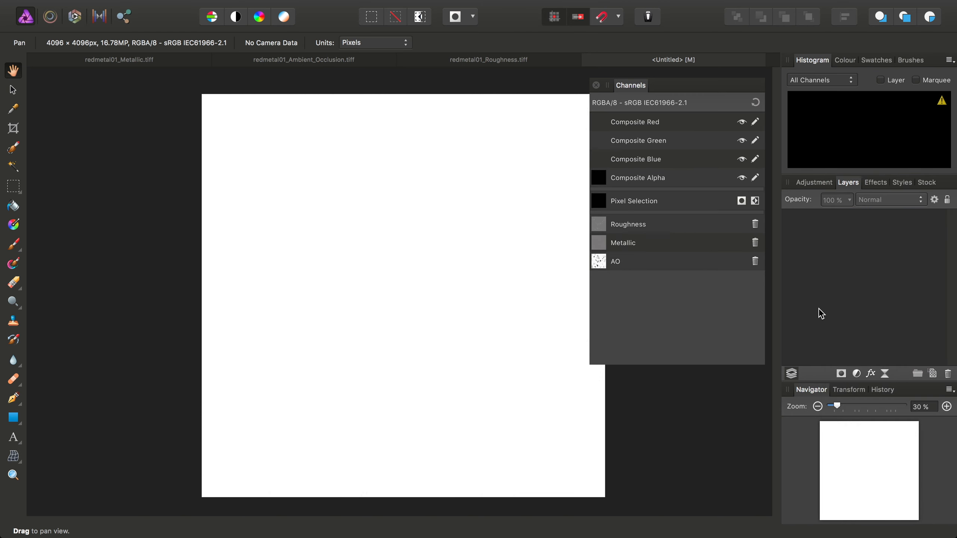
pyautogui.click(934, 375)
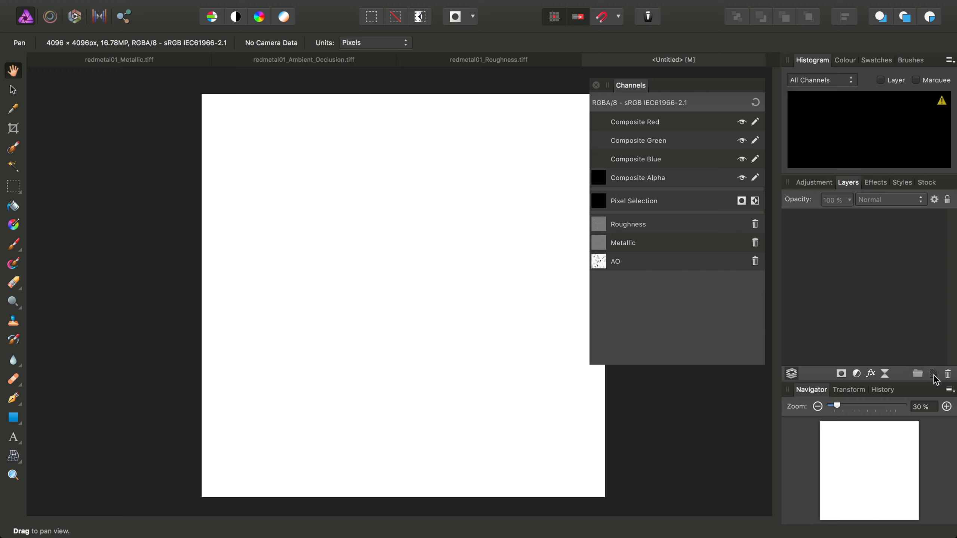
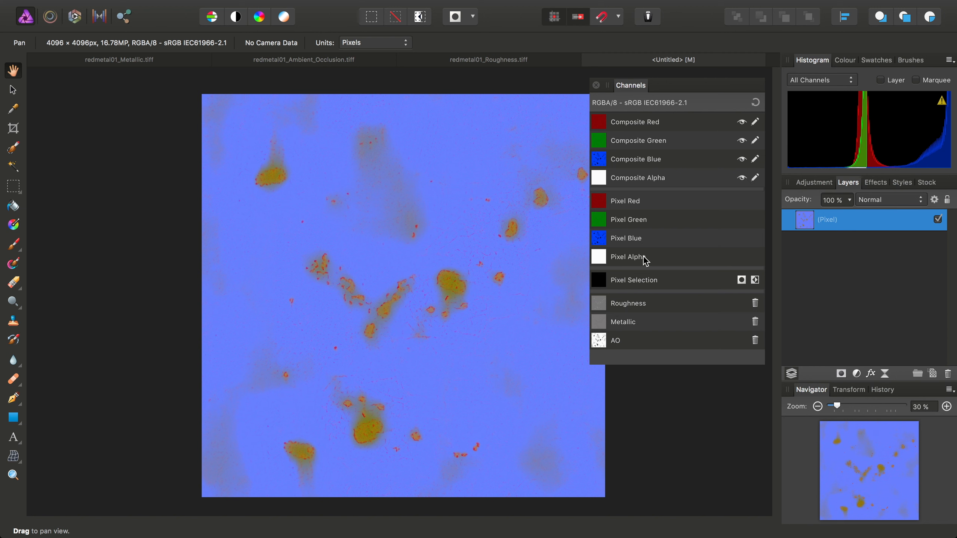
# Examine the composite red, green and blue channels one at a time in isolation, and restore the full-channel view.
pyautogui.keyDown('alt'); pyautogui.click(654, 125); pyautogui.keyUp('alt')
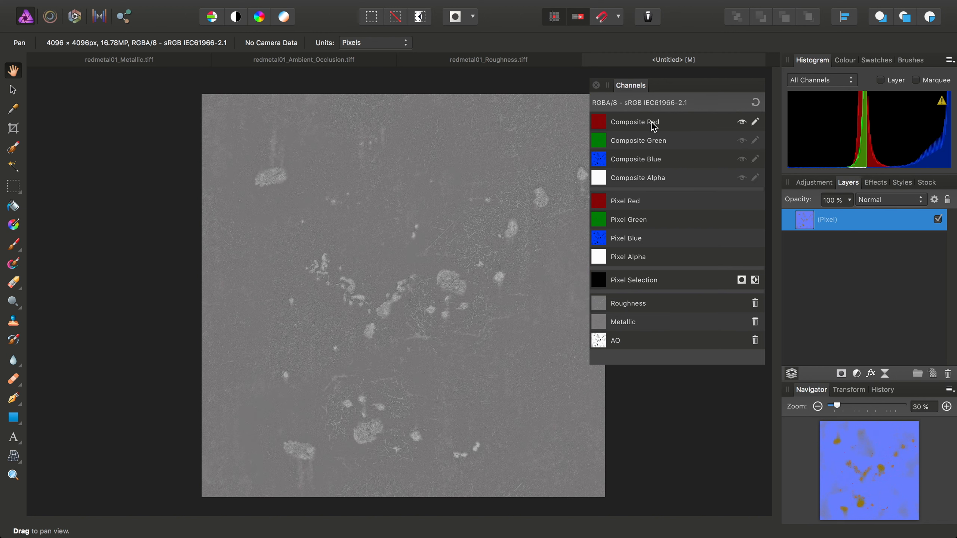
pyautogui.keyDown('alt'); pyautogui.click(646, 142); pyautogui.keyUp('alt')
pyautogui.keyDown('alt'); pyautogui.click(649, 160); pyautogui.keyUp('alt')
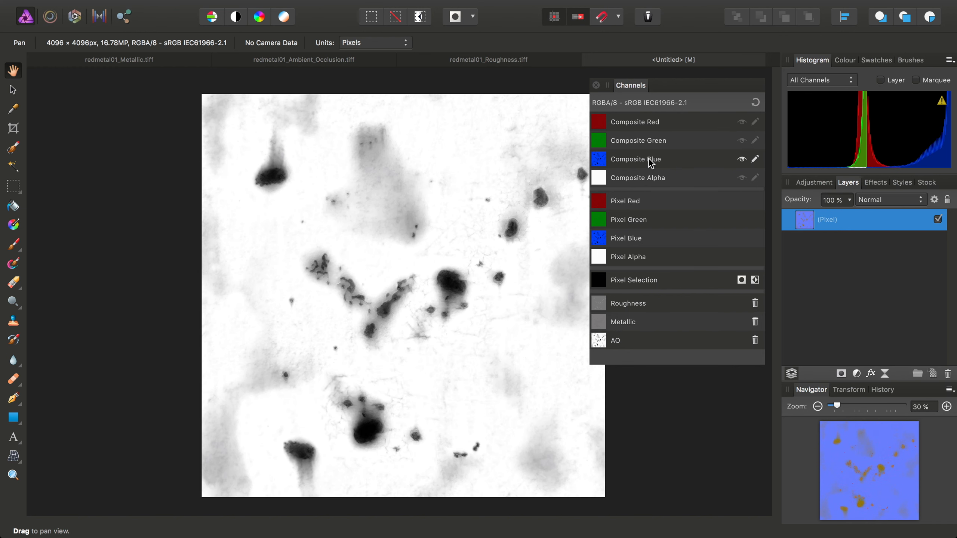
pyautogui.keyDown('alt'); pyautogui.click(649, 141); pyautogui.keyUp('alt')
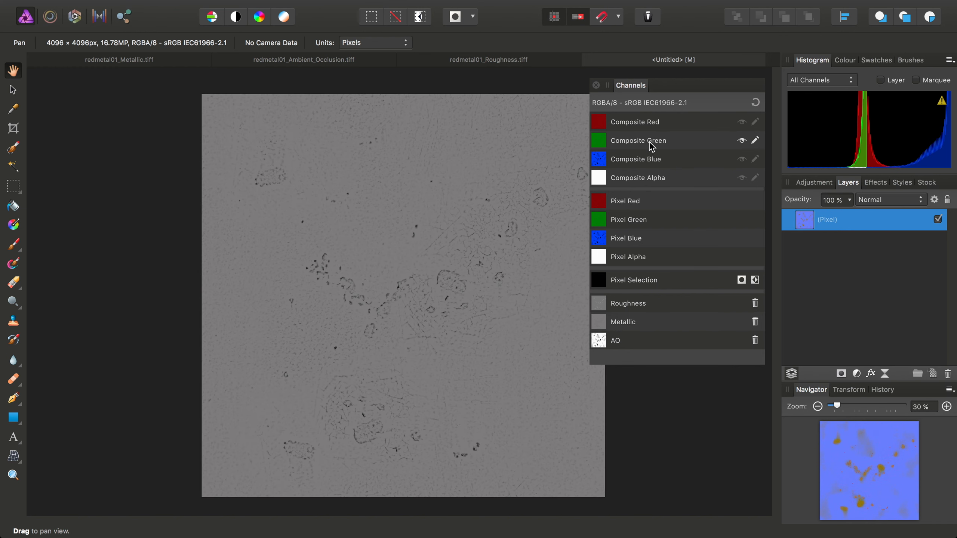
pyautogui.keyDown('alt'); pyautogui.click(651, 126); pyautogui.keyUp('alt')
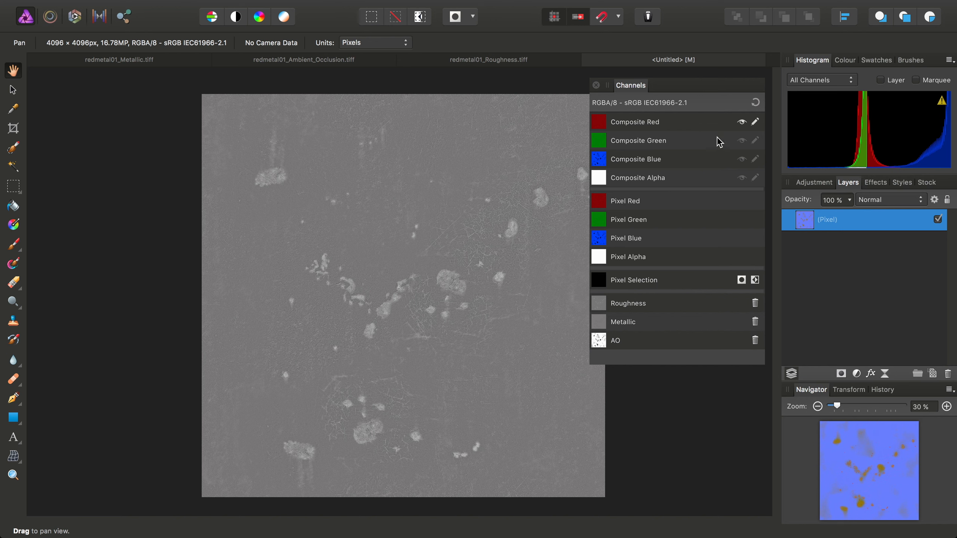
pyautogui.click(756, 102)
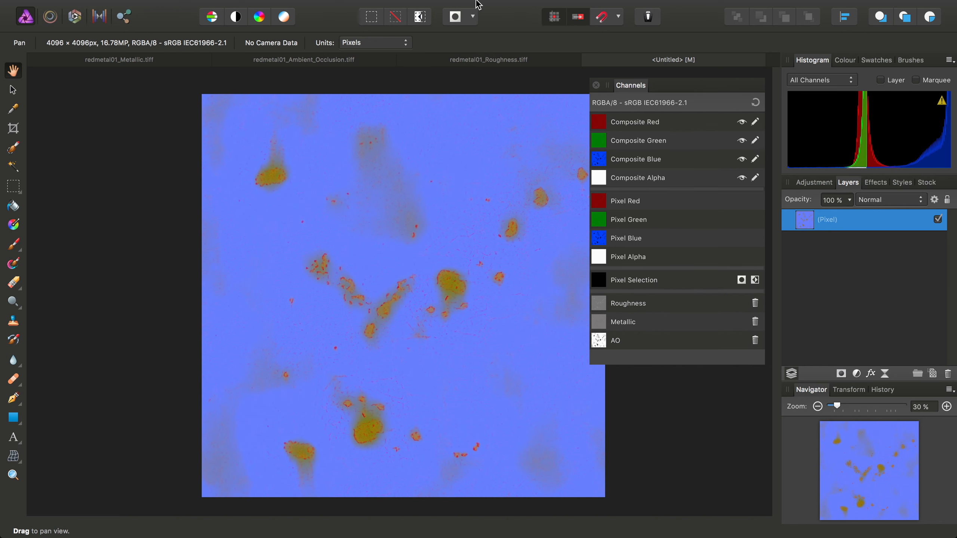
pyautogui.click(142, 7)
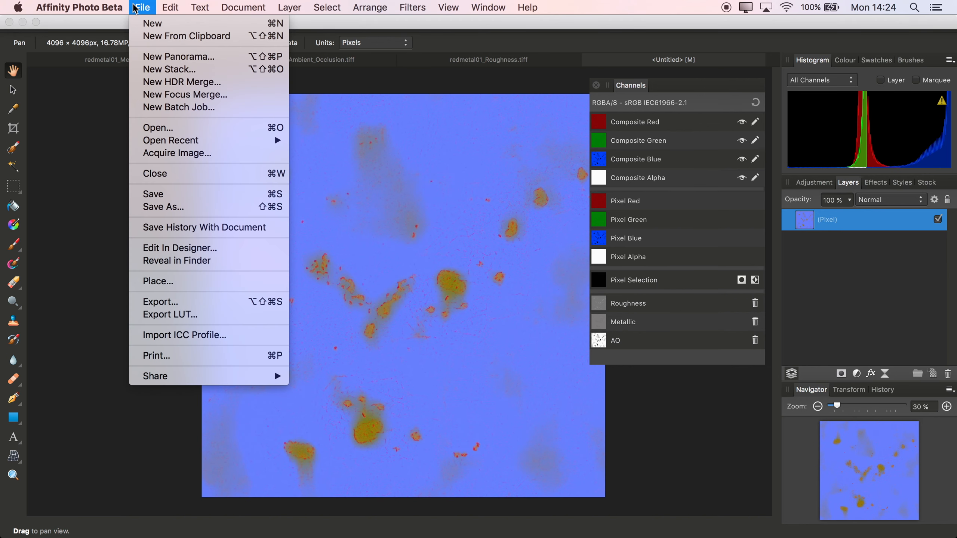
pyautogui.click(184, 302)
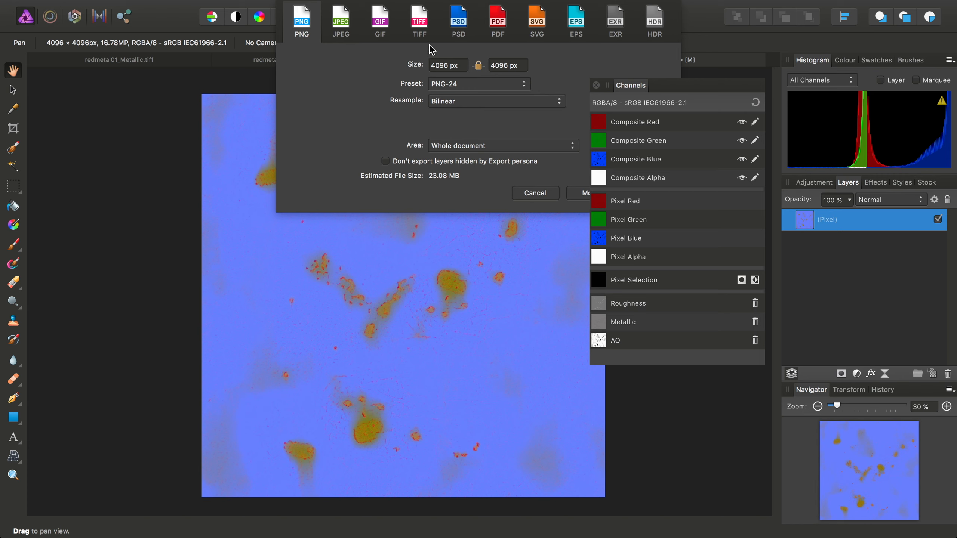
pyautogui.click(530, 194)
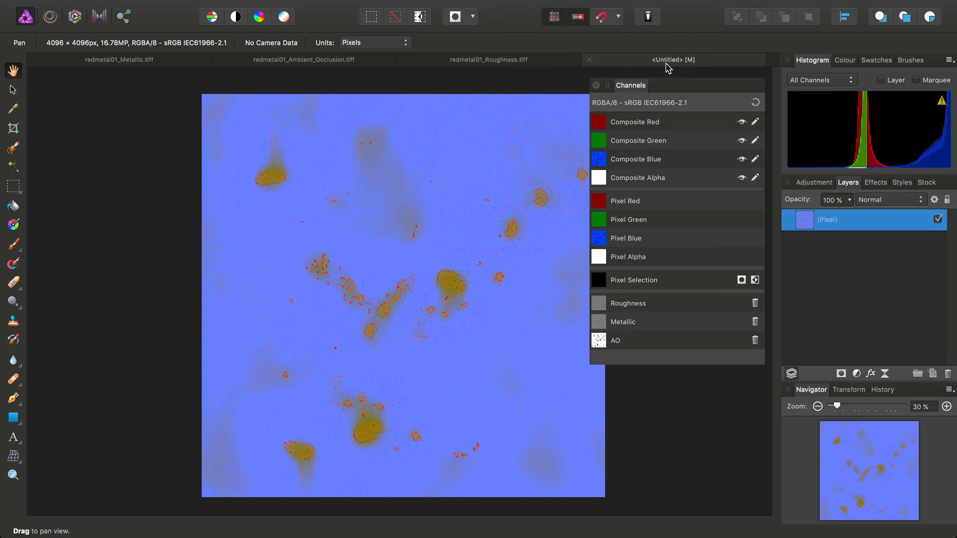
# Review the roughness, ambient occlusion and metallic source textures, and close all open documents, including the untitled one.
pyautogui.click(550, 59)
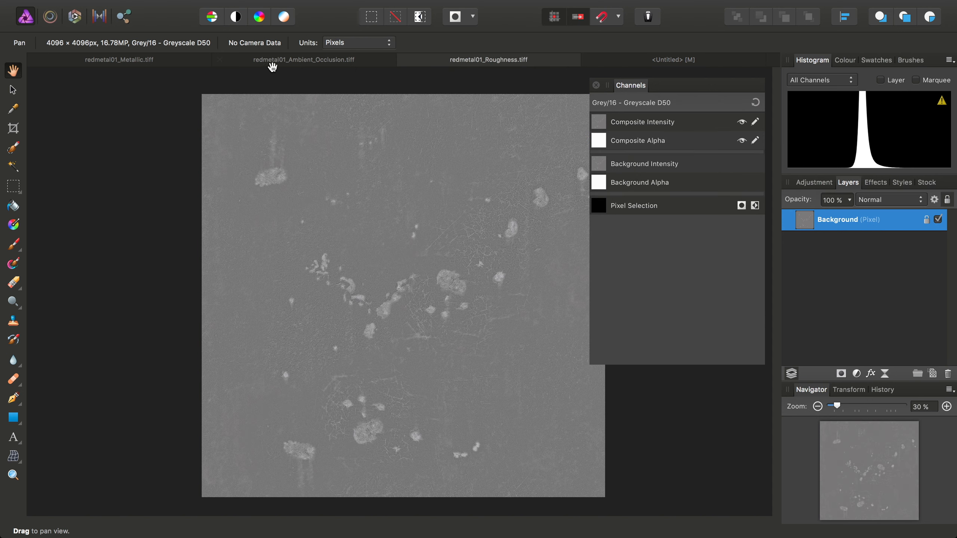
pyautogui.click(282, 60)
pyautogui.click(165, 62)
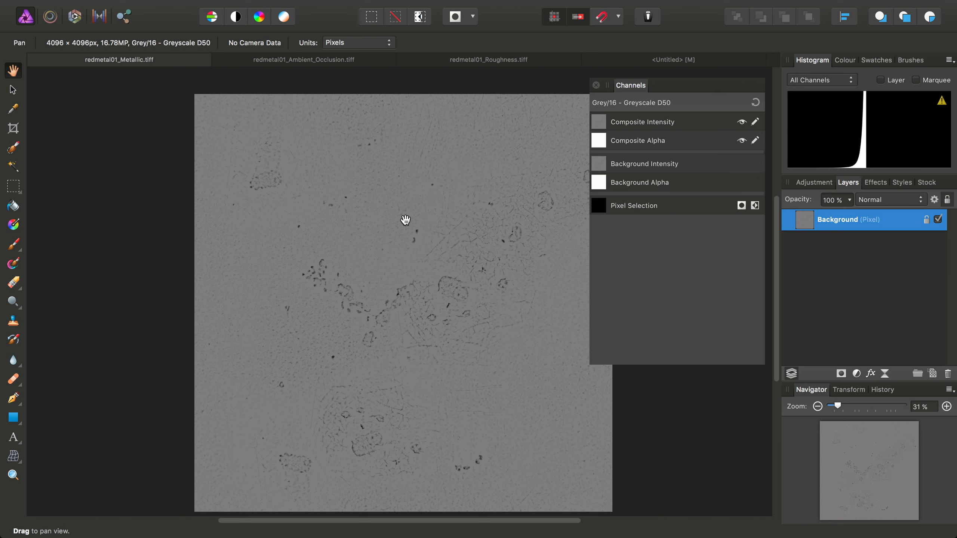
pyautogui.press('super+w')
pyautogui.press('super+w')
pyautogui.click(432, 191)
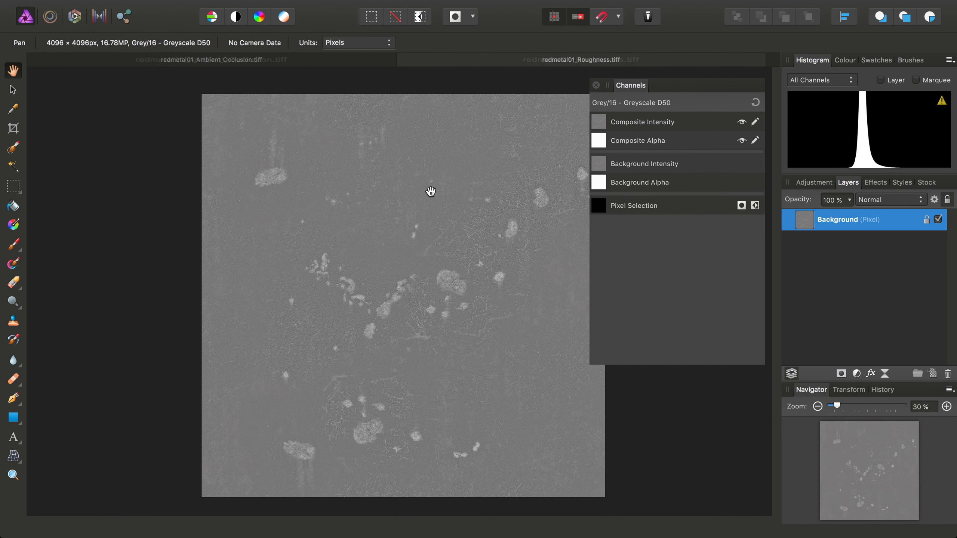
pyautogui.press('super+w')
pyautogui.press('super+w')
# Switch to Finder, open the Cracked Dirt 01 folder and preview its displacement, occlusion and specular textures.
pyautogui.hotkey('ctrl', 'Left')
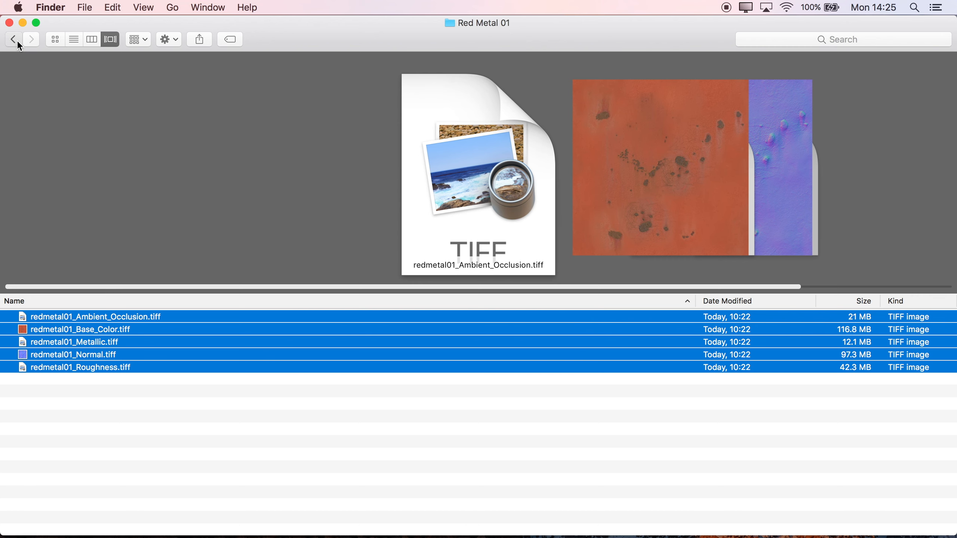
pyautogui.click(16, 40)
pyautogui.doubleClick(86, 317)
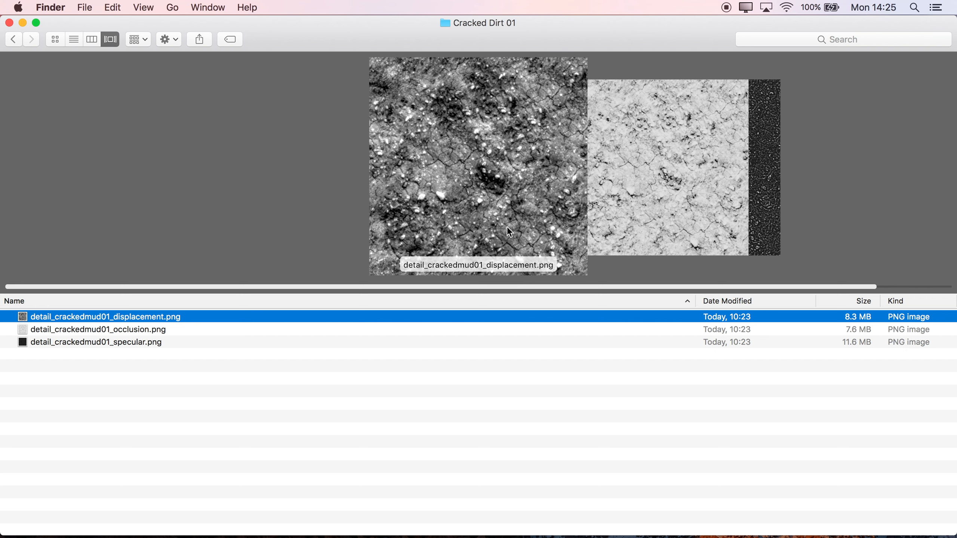
pyautogui.hscroll(4, 488, 187)
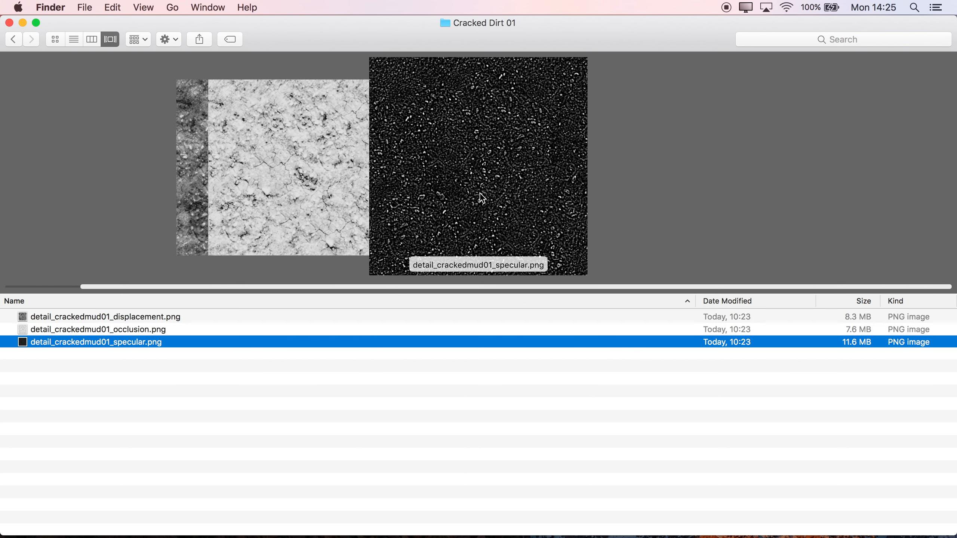
# Open all three detail_crackedmud01 PNG textures in Affinity Photo, and move the floating channel list clear of the profile notice.
pyautogui.click(242, 417)
pyautogui.press('super+a')
pyautogui.moveTo(153, 333); pyautogui.dragTo(582, 537)
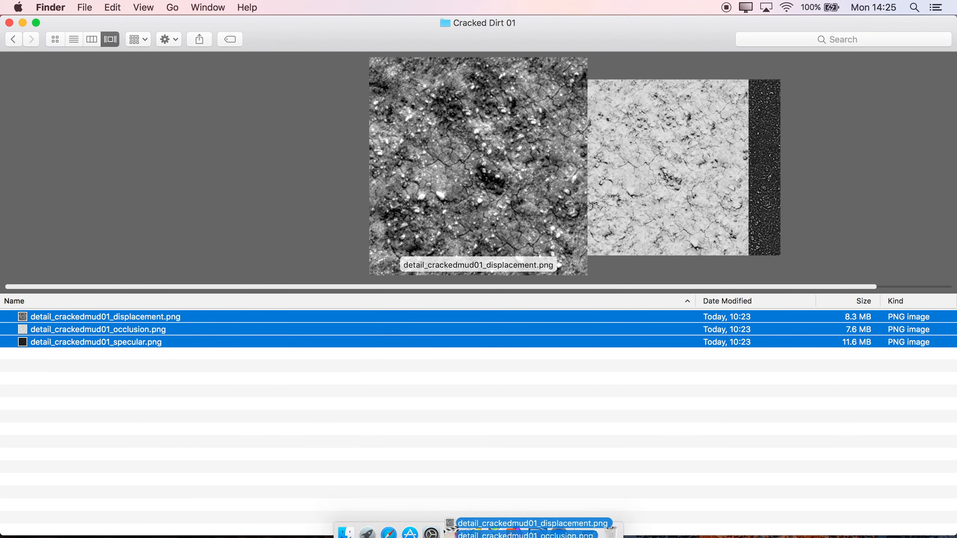
pyautogui.moveTo(500, 529); pyautogui.dragTo(459, 528)
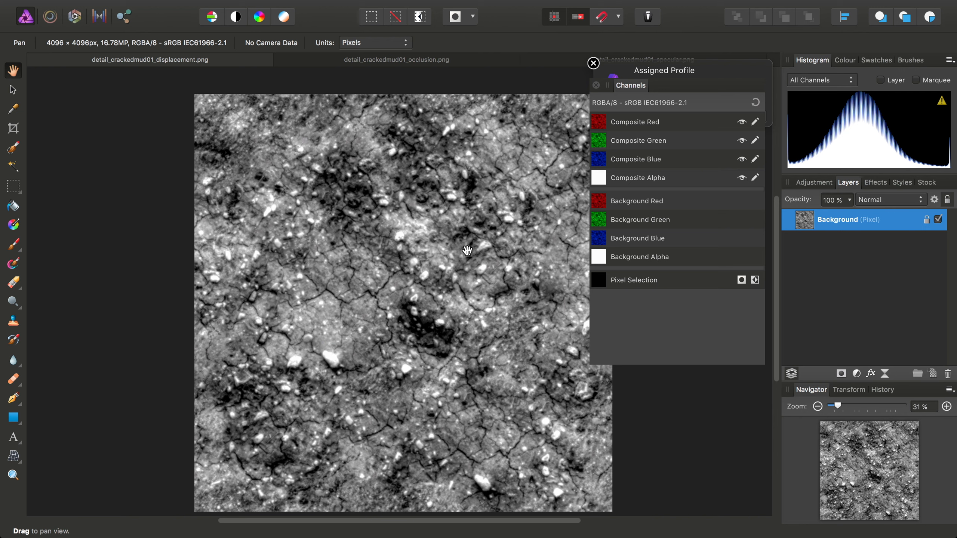
pyautogui.moveTo(633, 86); pyautogui.dragTo(637, 194)
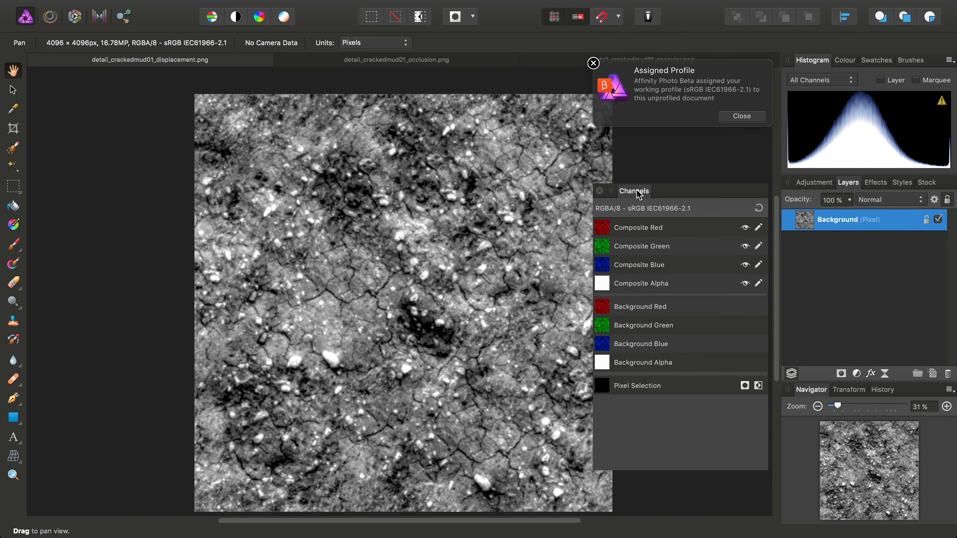
# Dismiss the profile notice and copy the detail_crackedmud01_occlusion.png texture into the displacement document as a new layer.
pyautogui.click(741, 116)
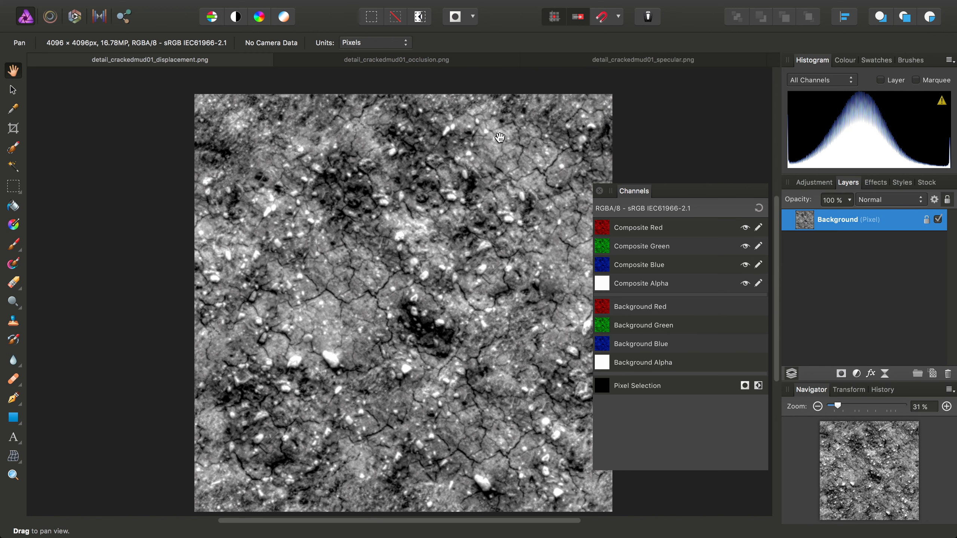
pyautogui.scroll(-1, 483, 161)
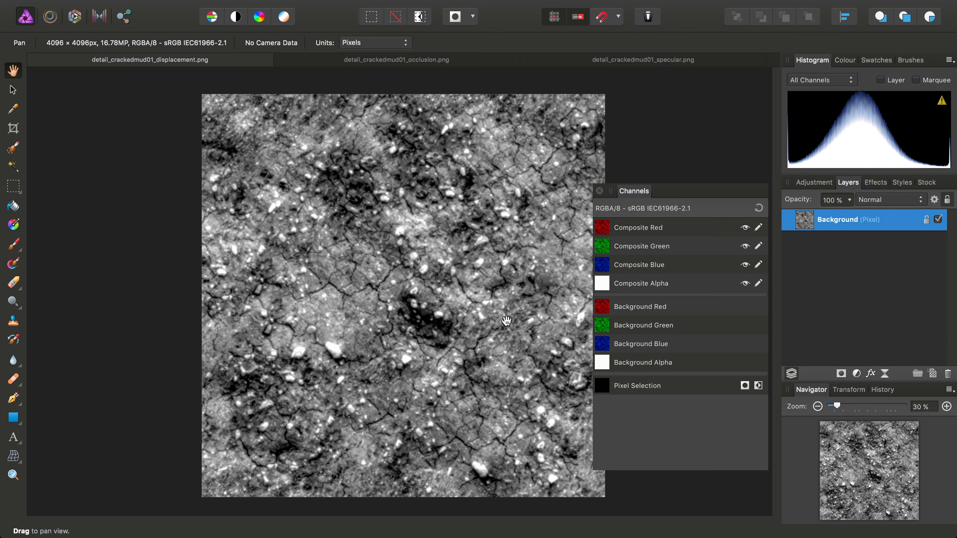
pyautogui.click(408, 62)
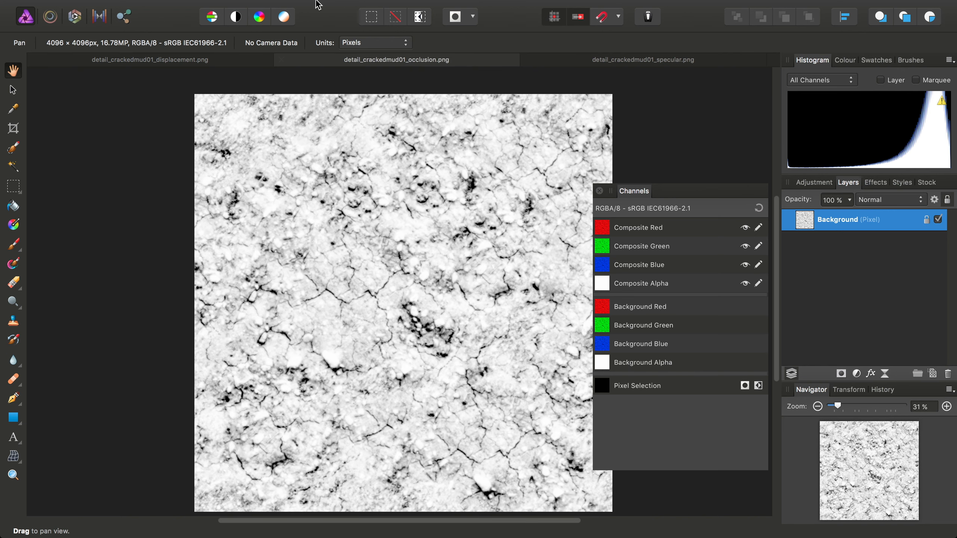
pyautogui.moveTo(316, 1)
pyautogui.click(170, 8)
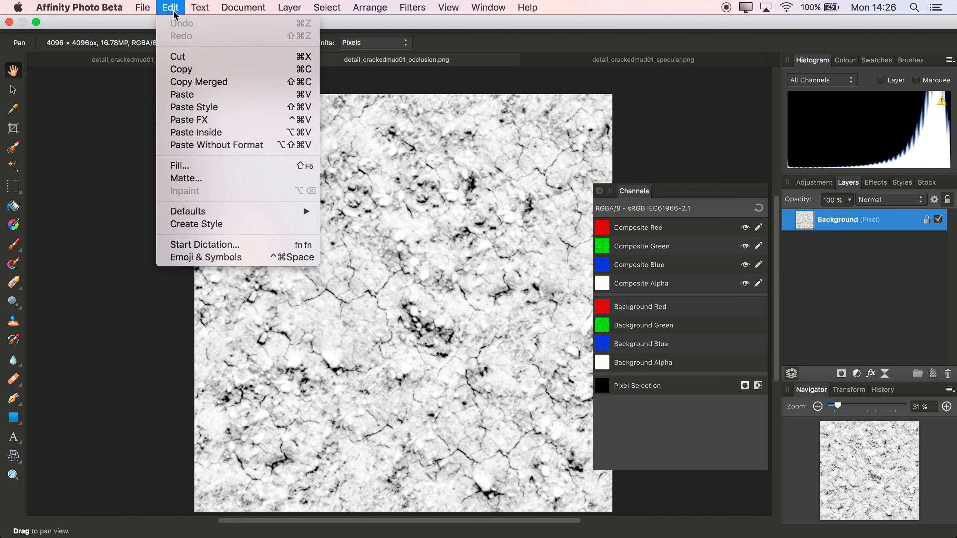
pyautogui.click(190, 71)
pyautogui.click(159, 62)
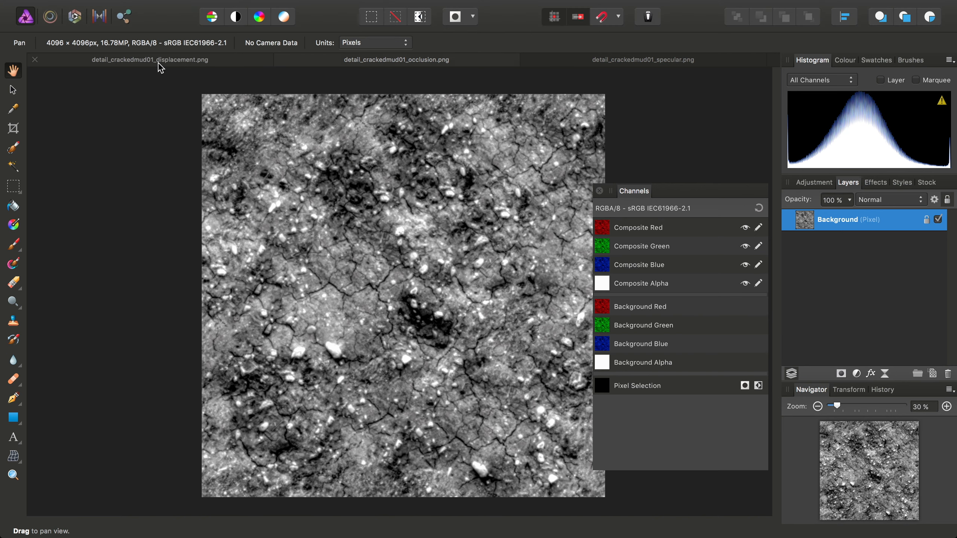
pyautogui.moveTo(279, 2)
pyautogui.click(169, 7)
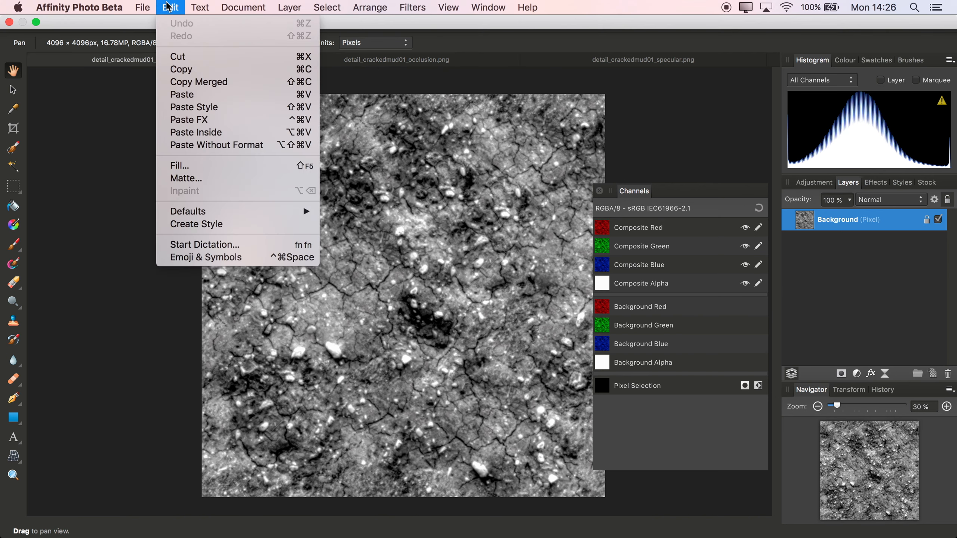
pyautogui.click(182, 95)
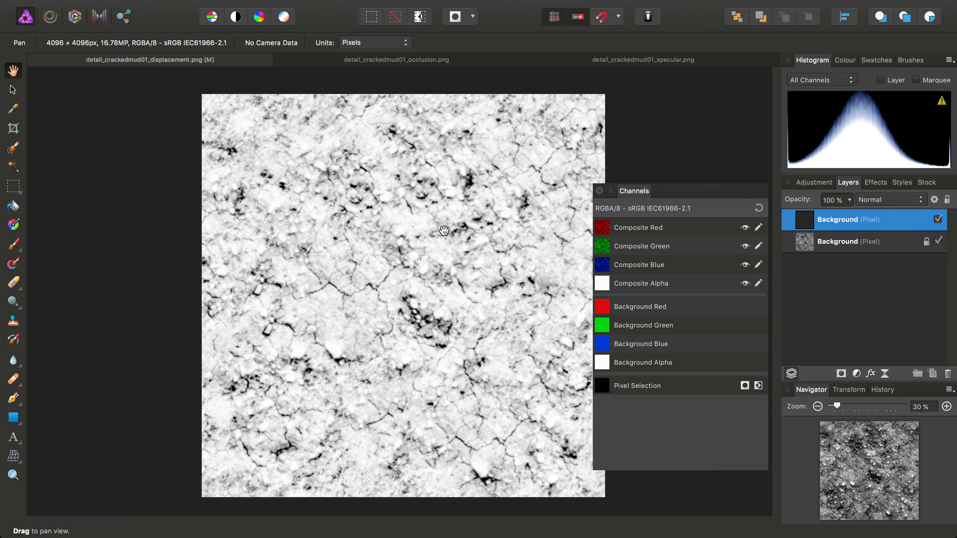
# Store the pasted occlusion layer's green channel as a spare channel named Occlusion, and delete the pasted layer.
pyautogui.rightClick(607, 324)
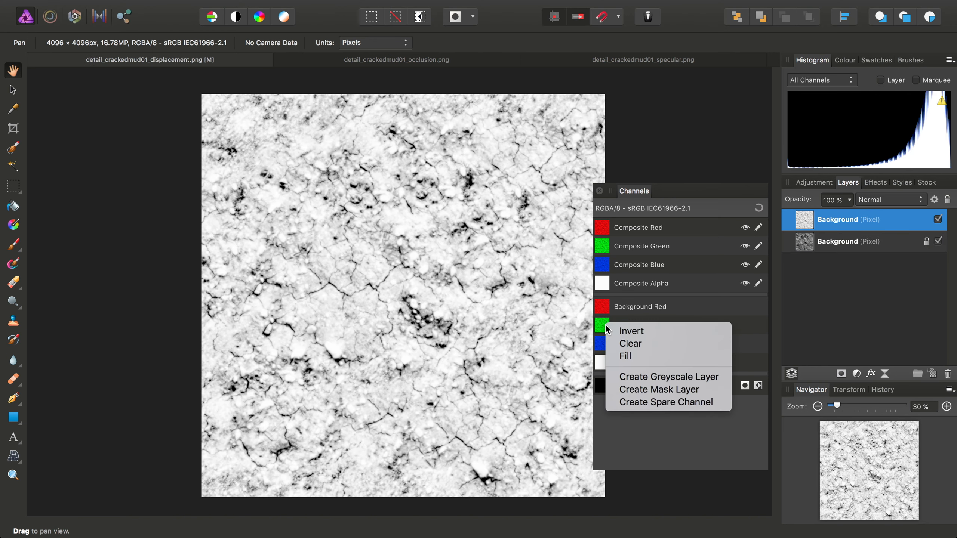
pyautogui.click(673, 408)
pyautogui.rightClick(607, 412)
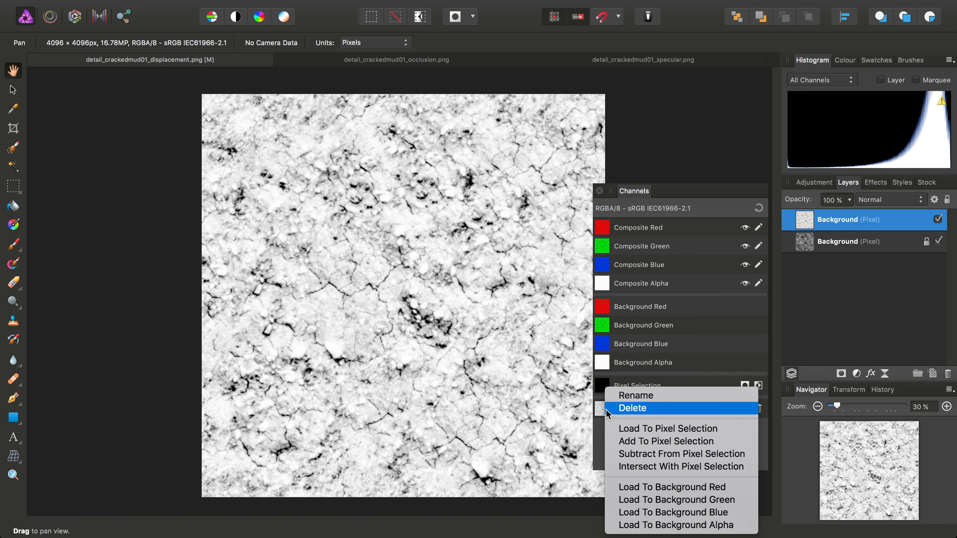
pyautogui.click(622, 395)
pyautogui.write('Occlusion')
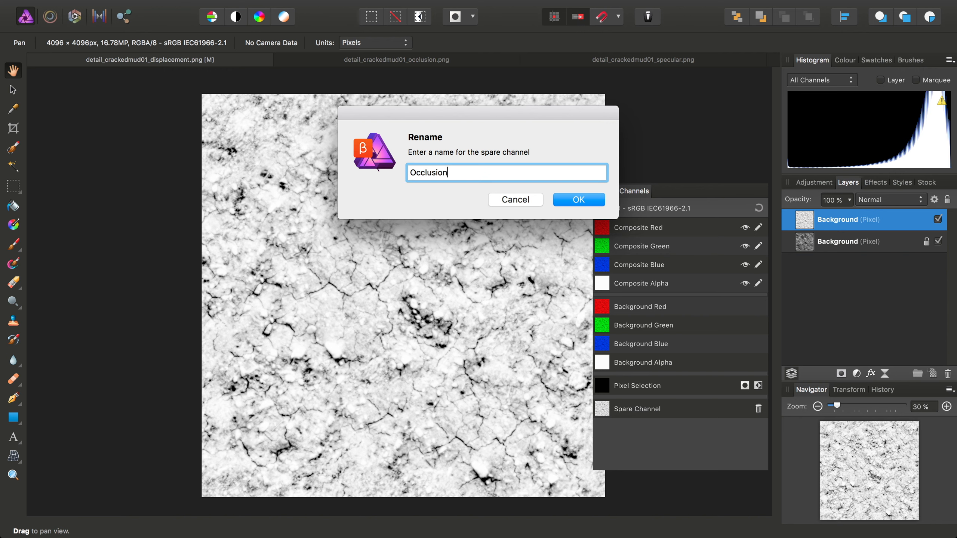
pyautogui.press('Return')
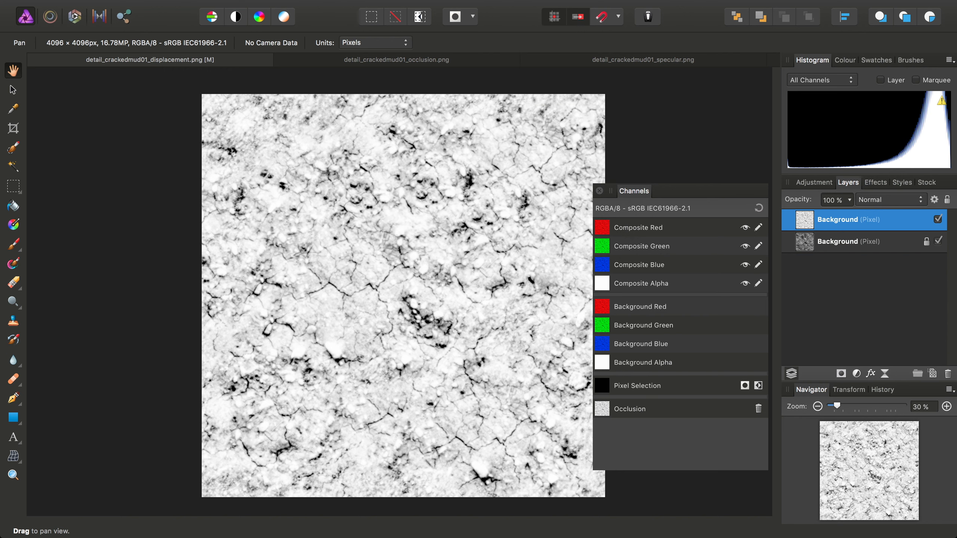
pyautogui.rightClick(864, 223)
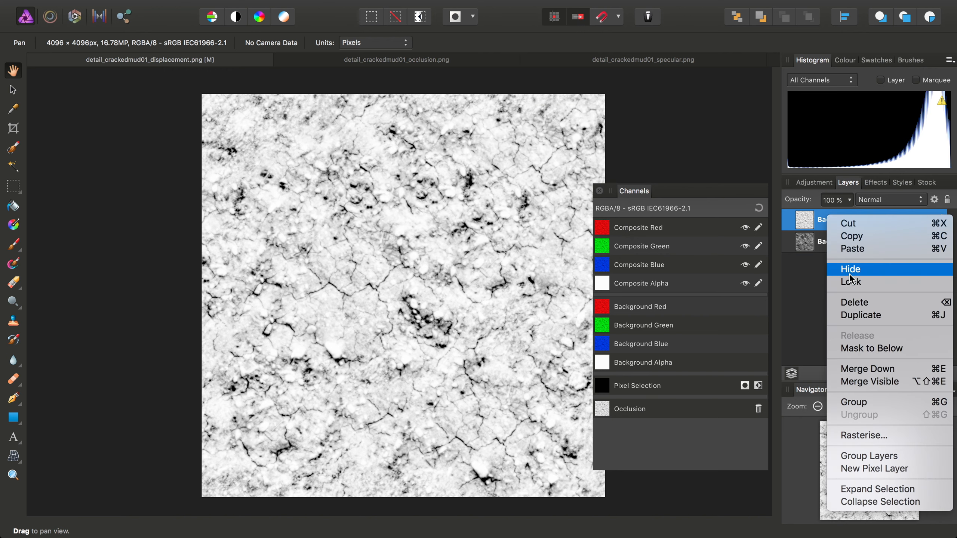
pyautogui.click(864, 303)
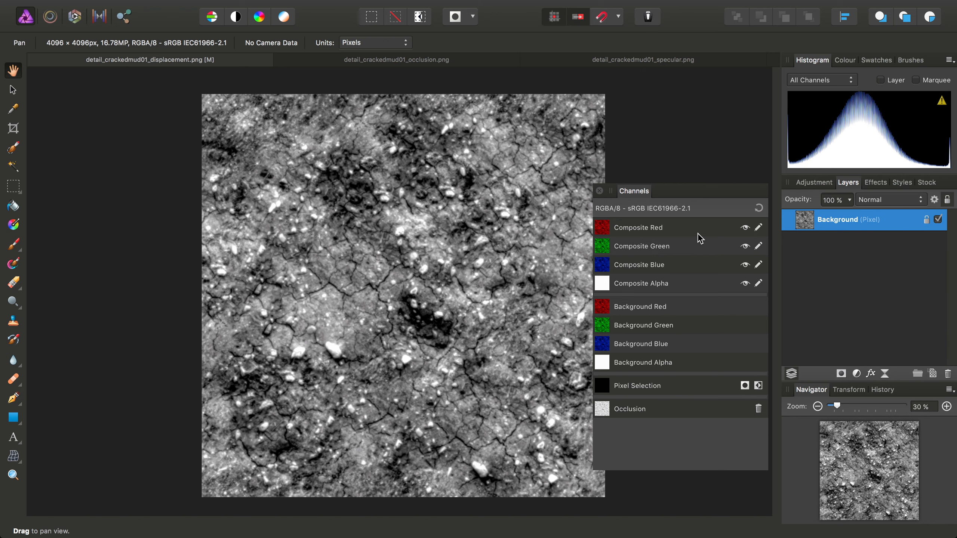
# Copy the detail_crackedmud01_specular.png texture and paste it as a new layer in the displacement document.
pyautogui.click(684, 60)
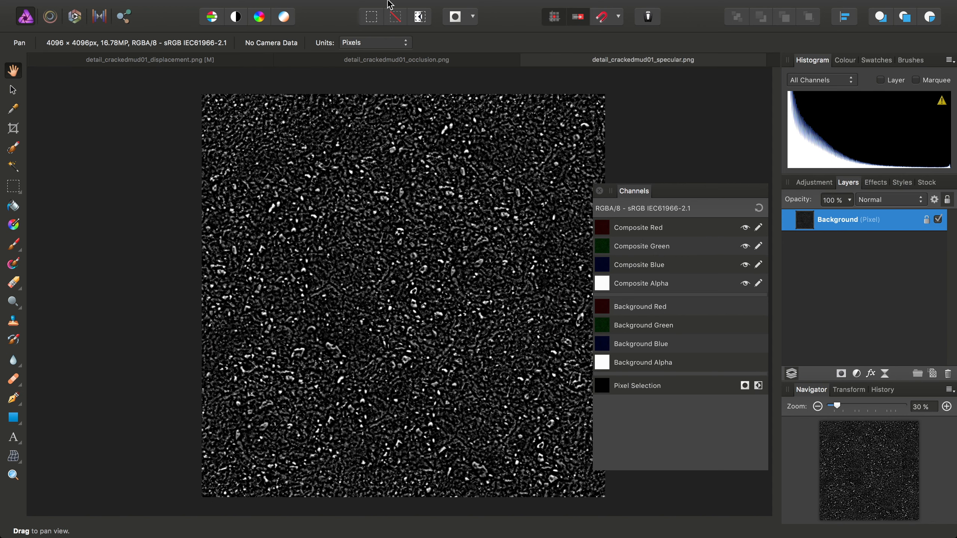
pyautogui.moveTo(277, 4)
pyautogui.click(170, 8)
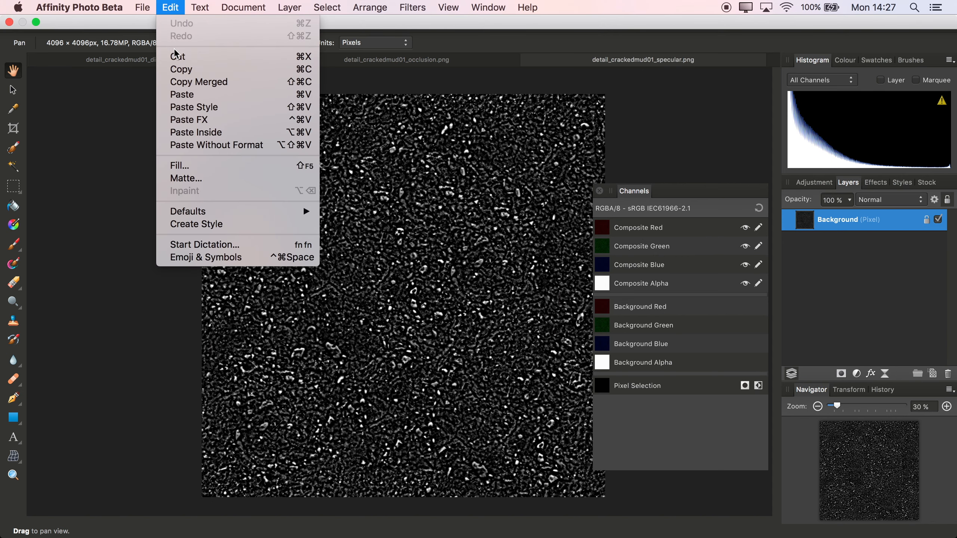
pyautogui.click(184, 69)
pyautogui.click(188, 60)
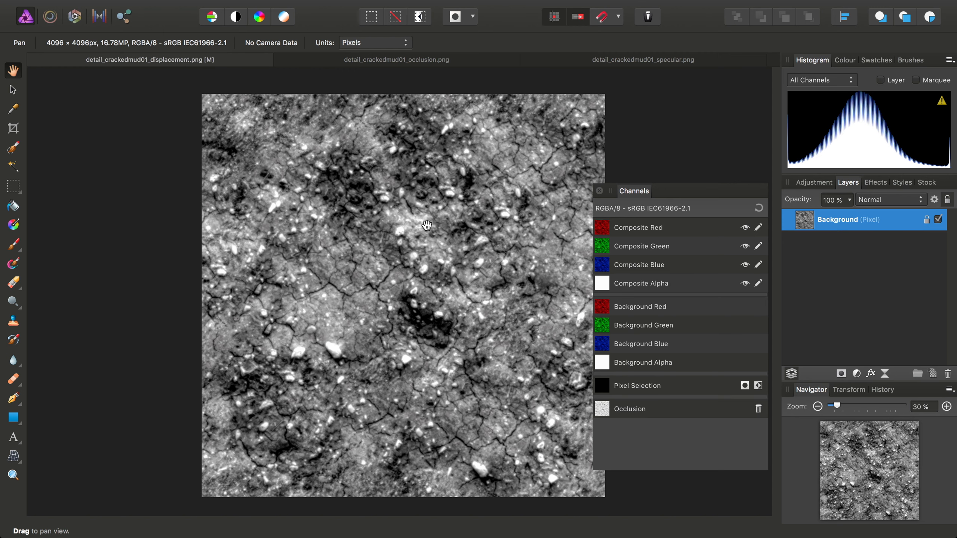
pyautogui.click(170, 8)
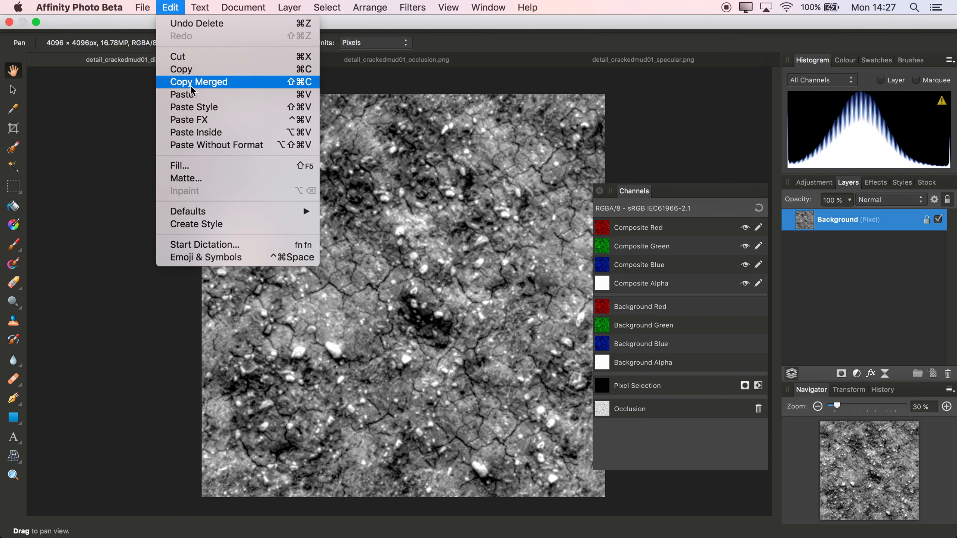
pyautogui.press('super+v')
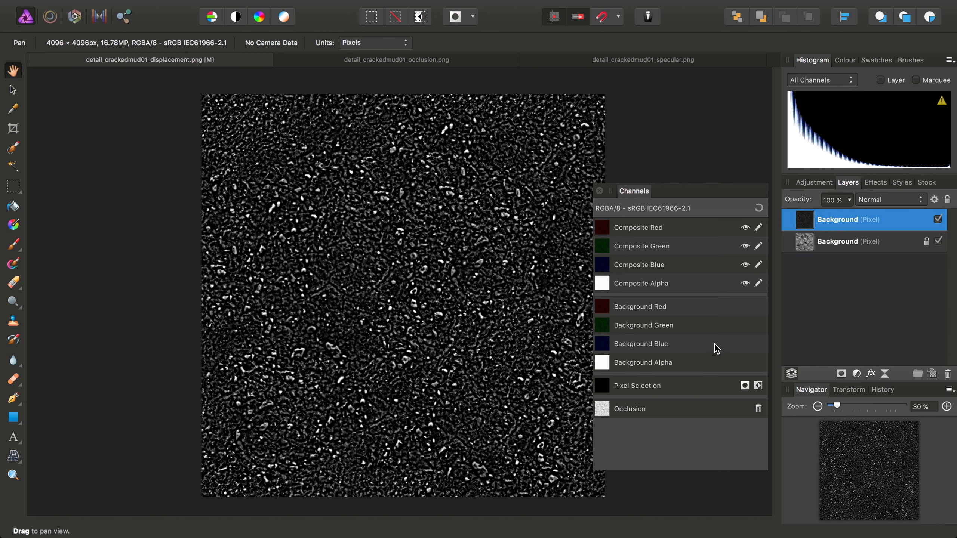
# Store the pasted specular layer's red channel as a spare channel named Specular, and delete the pasted layer.
pyautogui.rightClick(639, 308)
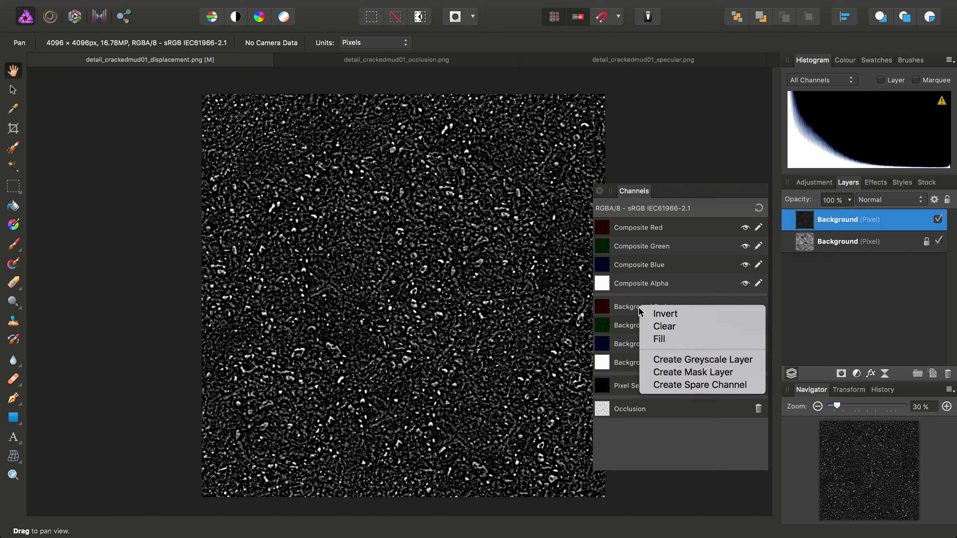
pyautogui.click(677, 387)
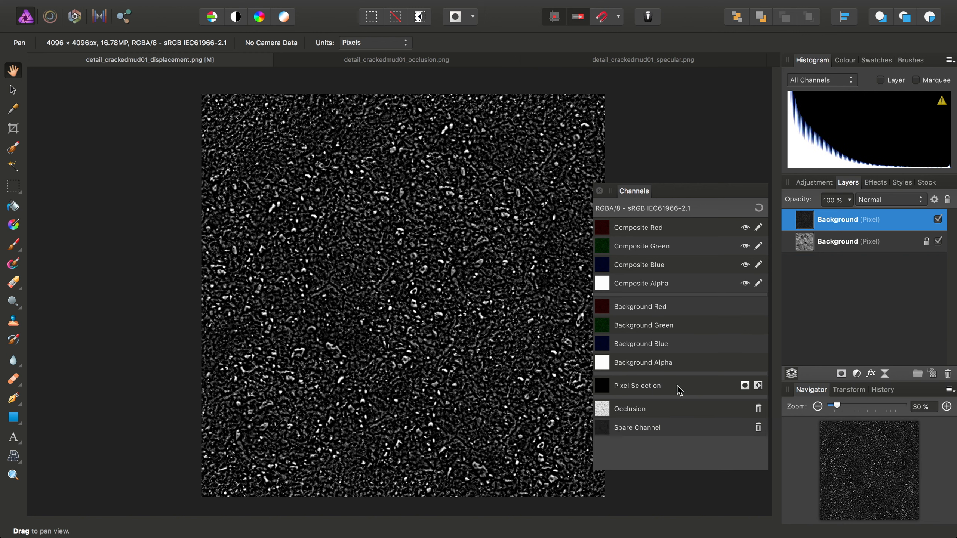
pyautogui.rightClick(610, 429)
pyautogui.click(640, 396)
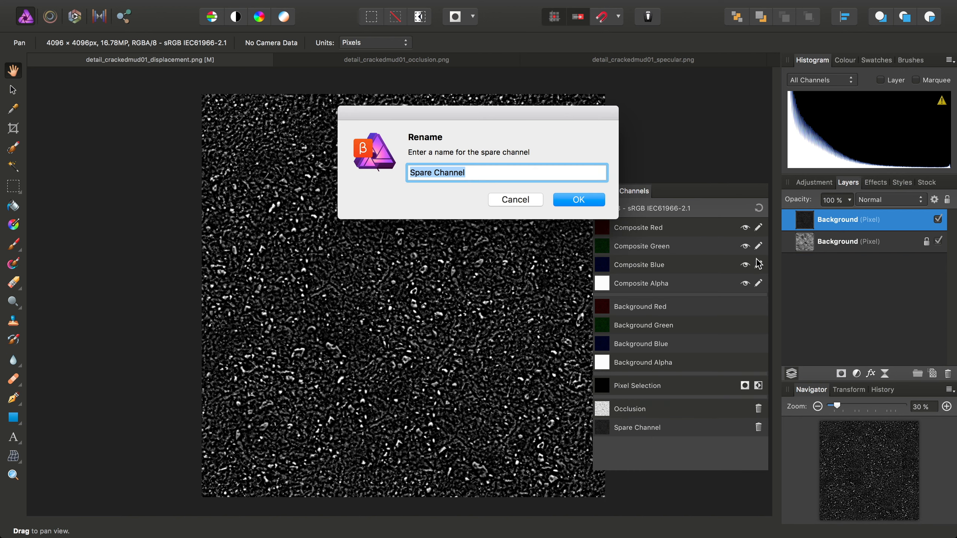
pyautogui.write('Specular')
pyautogui.press('Return')
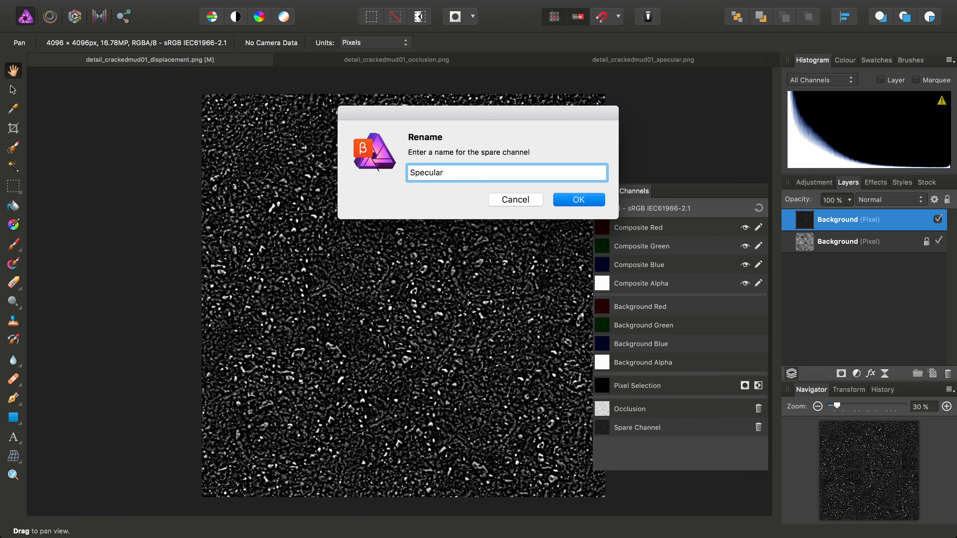
pyautogui.rightClick(842, 224)
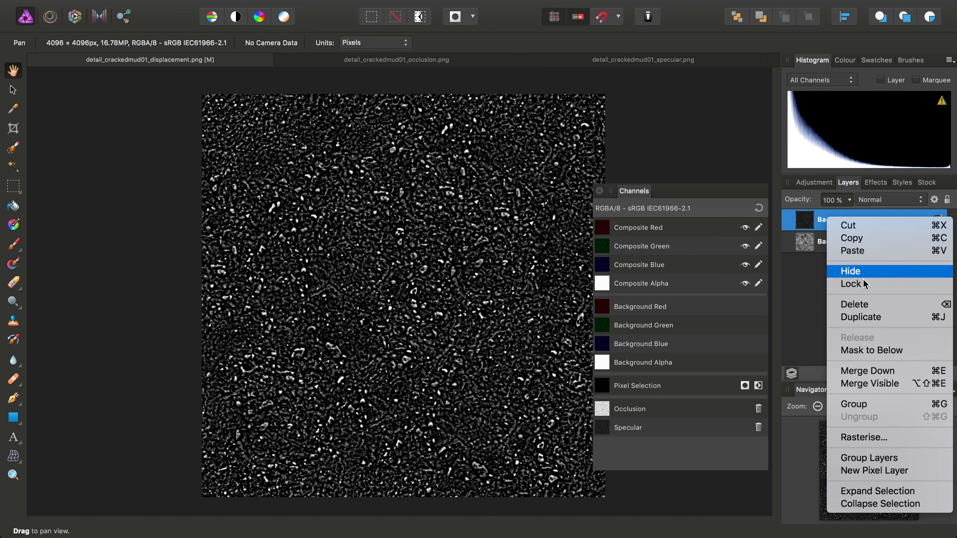
pyautogui.click(851, 302)
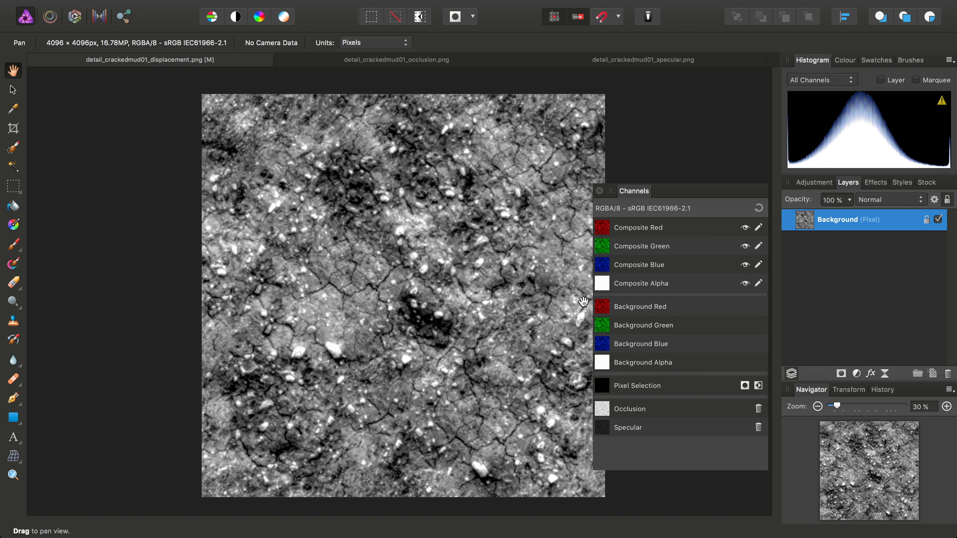
# Load the Occlusion spare channel into the background's green channel and the Specular spare channel into its blue channel.
pyautogui.rightClick(605, 414)
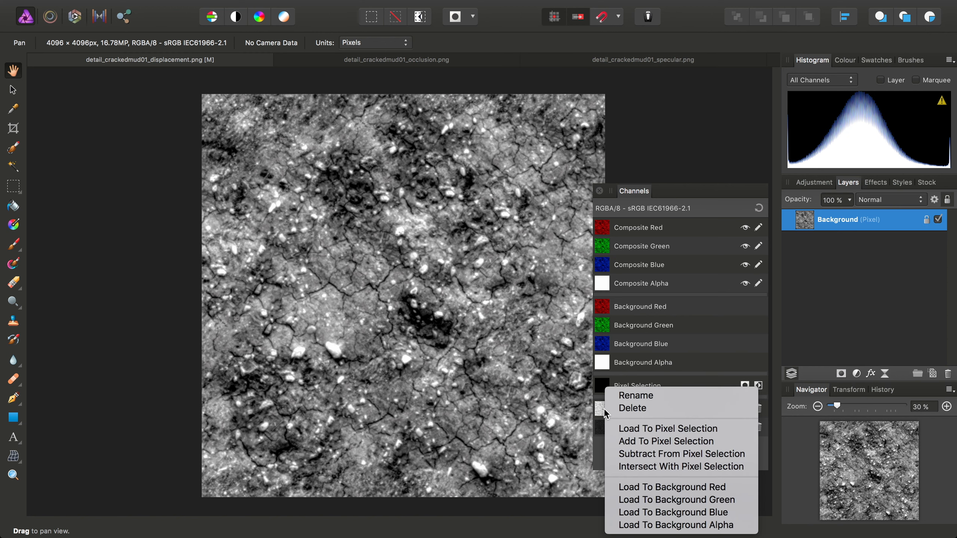
pyautogui.click(703, 500)
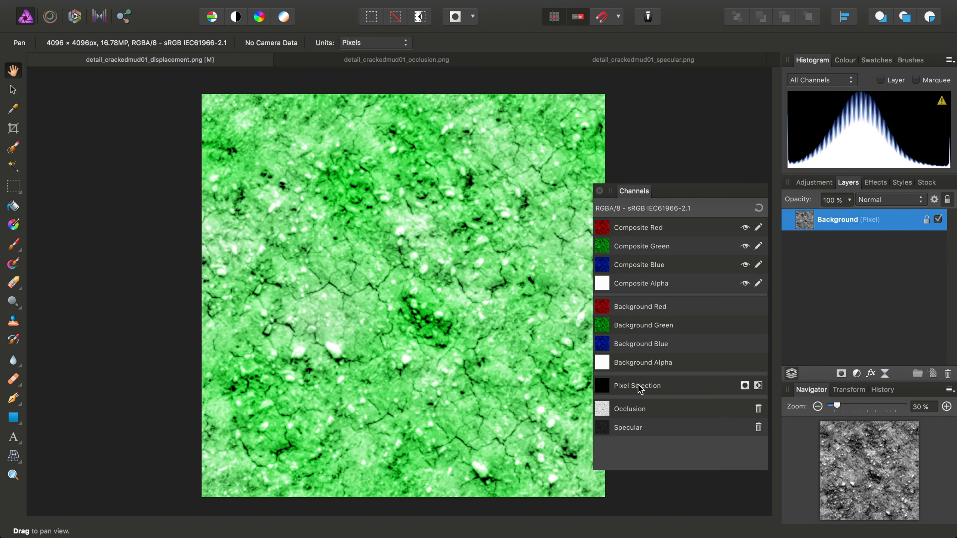
pyautogui.rightClick(608, 430)
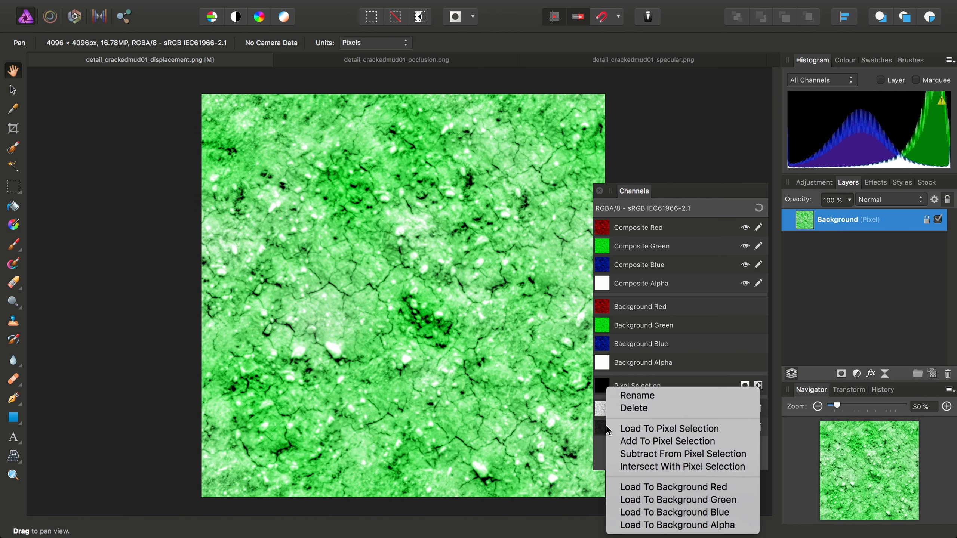
pyautogui.click(709, 512)
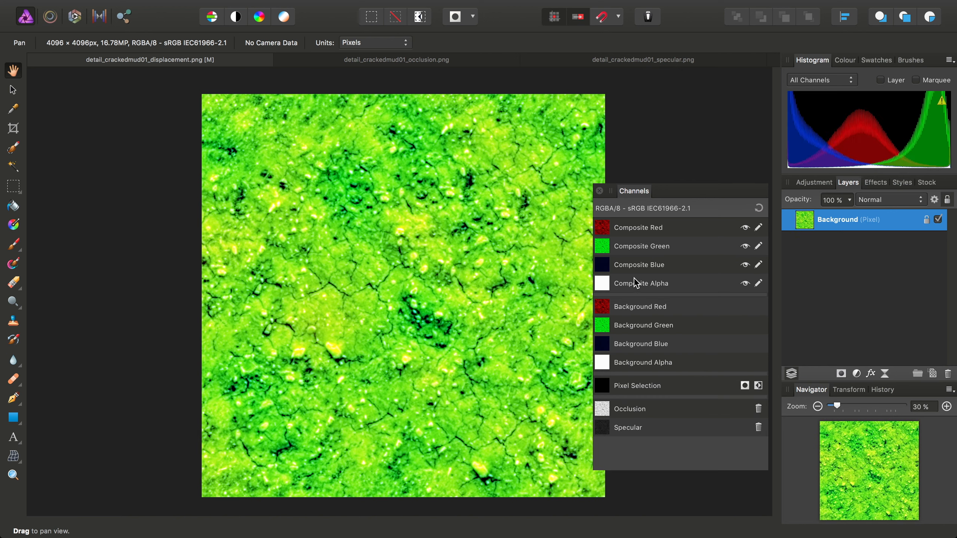
# Examine the packed texture's composite red, green and blue channels in isolation, and restore the full-channel view.
pyautogui.click(636, 228)
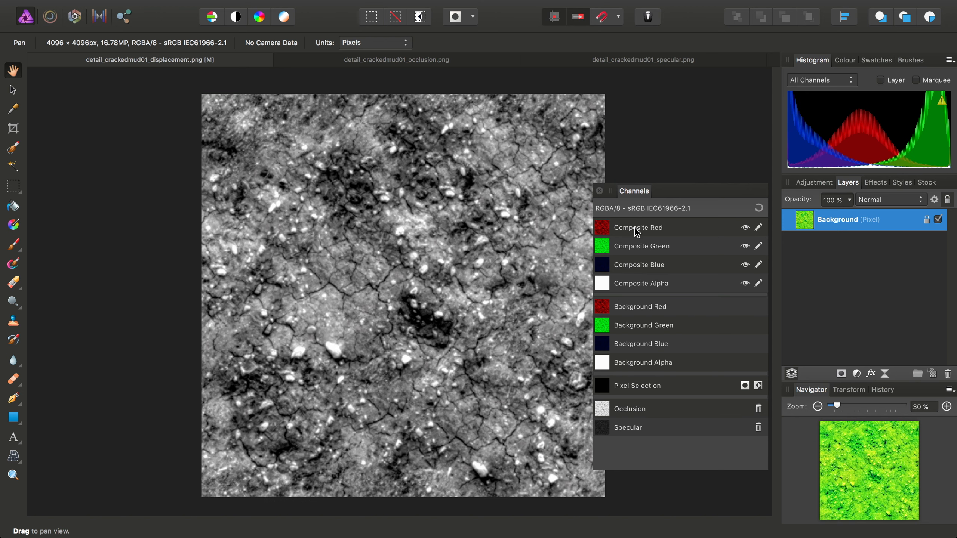
pyautogui.click(631, 245)
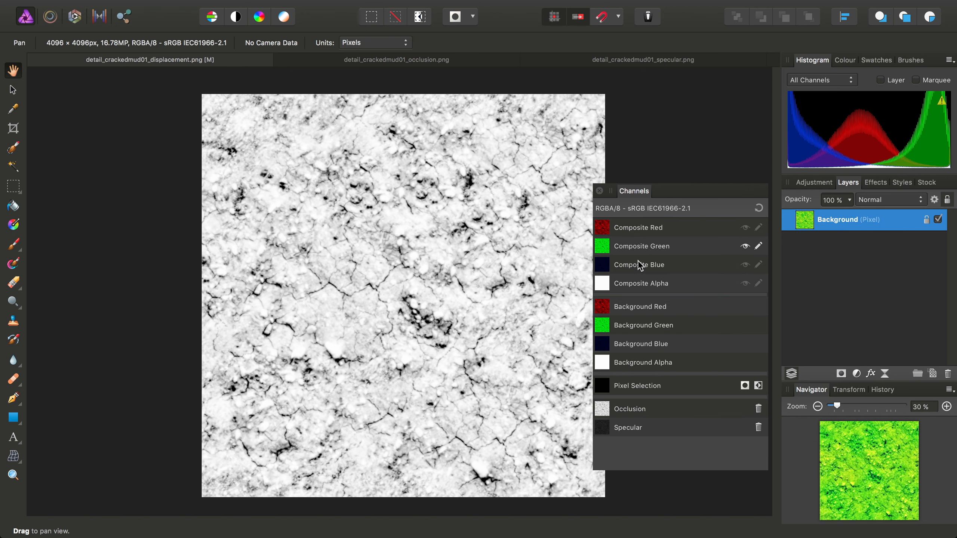
pyautogui.click(640, 266)
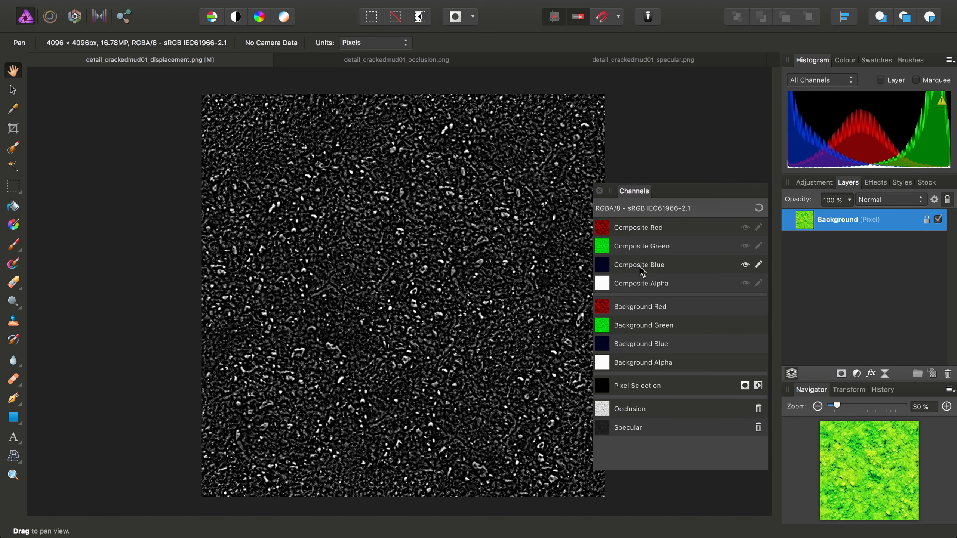
pyautogui.click(639, 227)
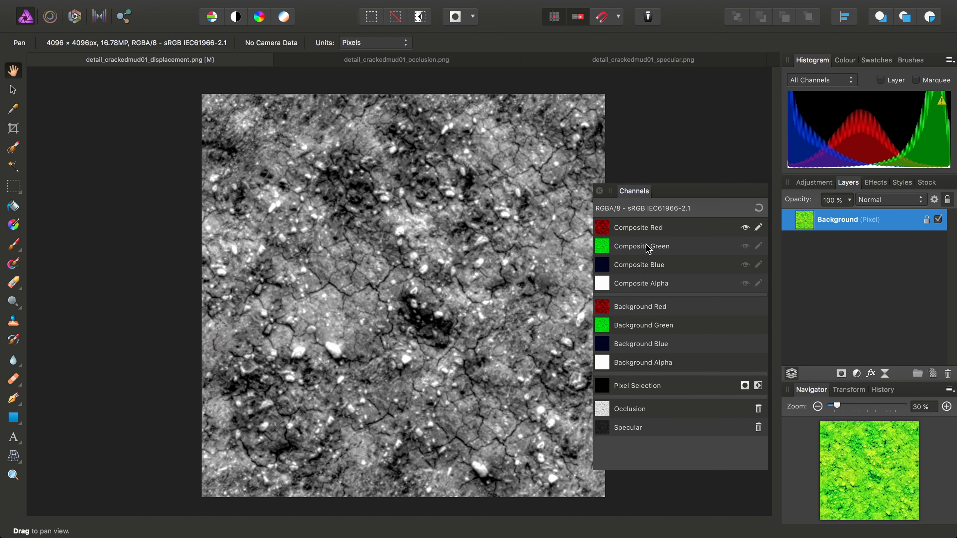
pyautogui.click(645, 245)
pyautogui.click(644, 264)
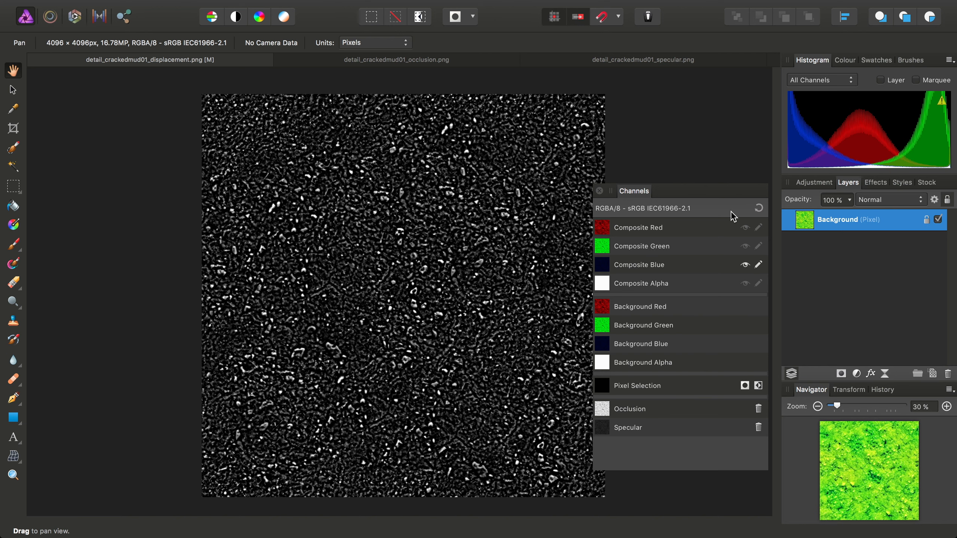
pyautogui.click(758, 209)
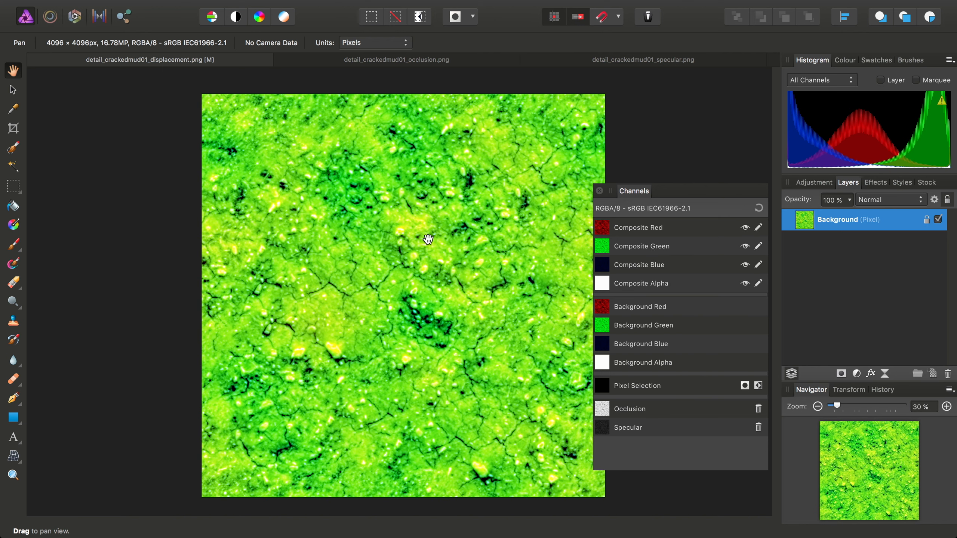
# Review the PNG export options for the packed cracked mud texture, and leave them without exporting.
pyautogui.moveTo(180, 4)
pyautogui.click(143, 7)
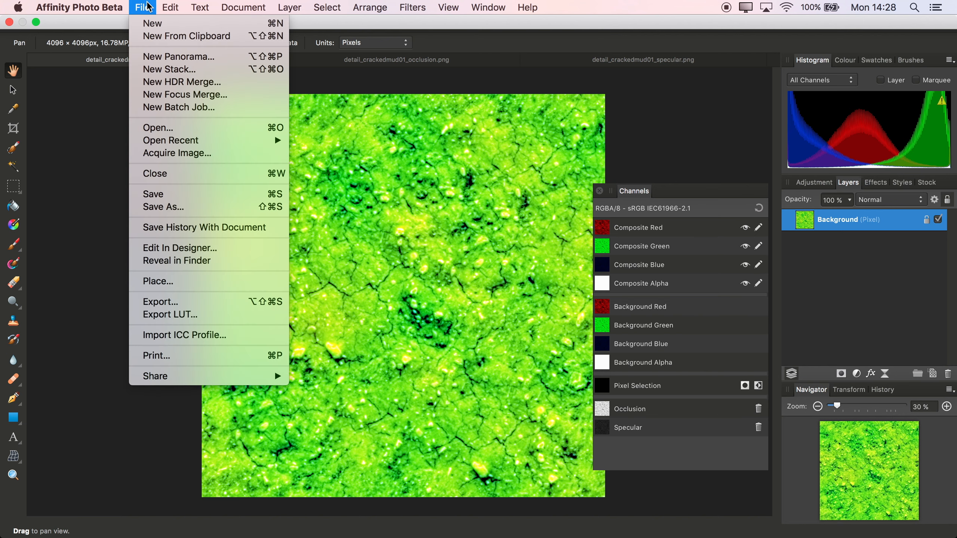
pyautogui.click(206, 302)
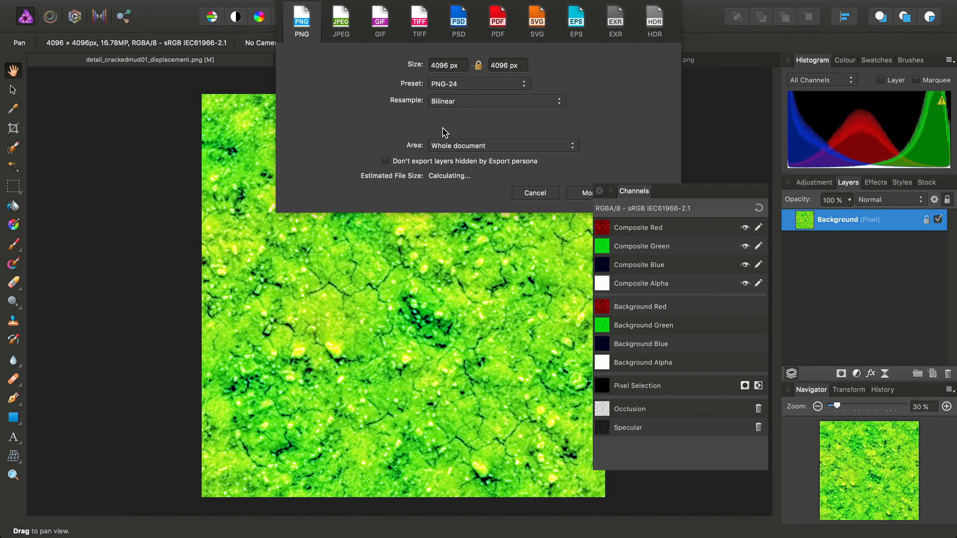
pyautogui.click(530, 192)
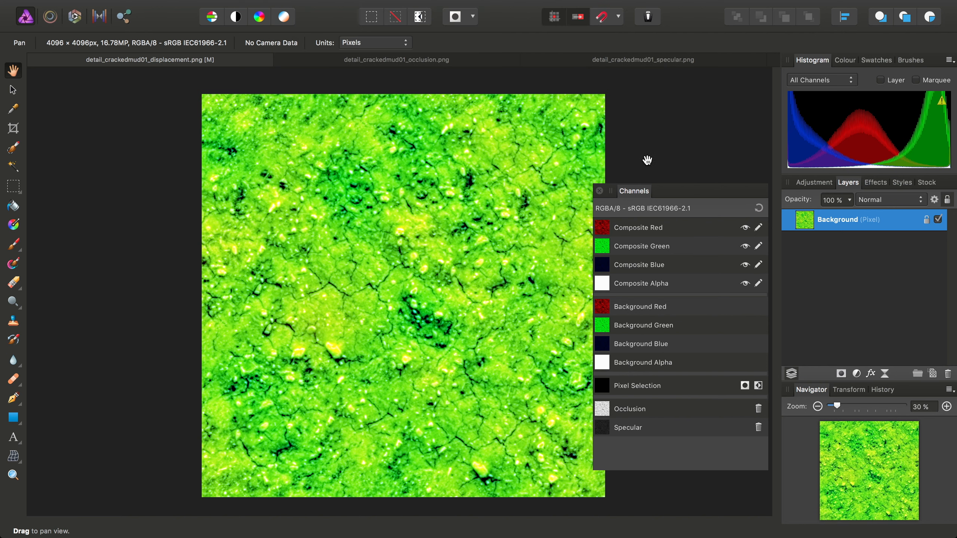